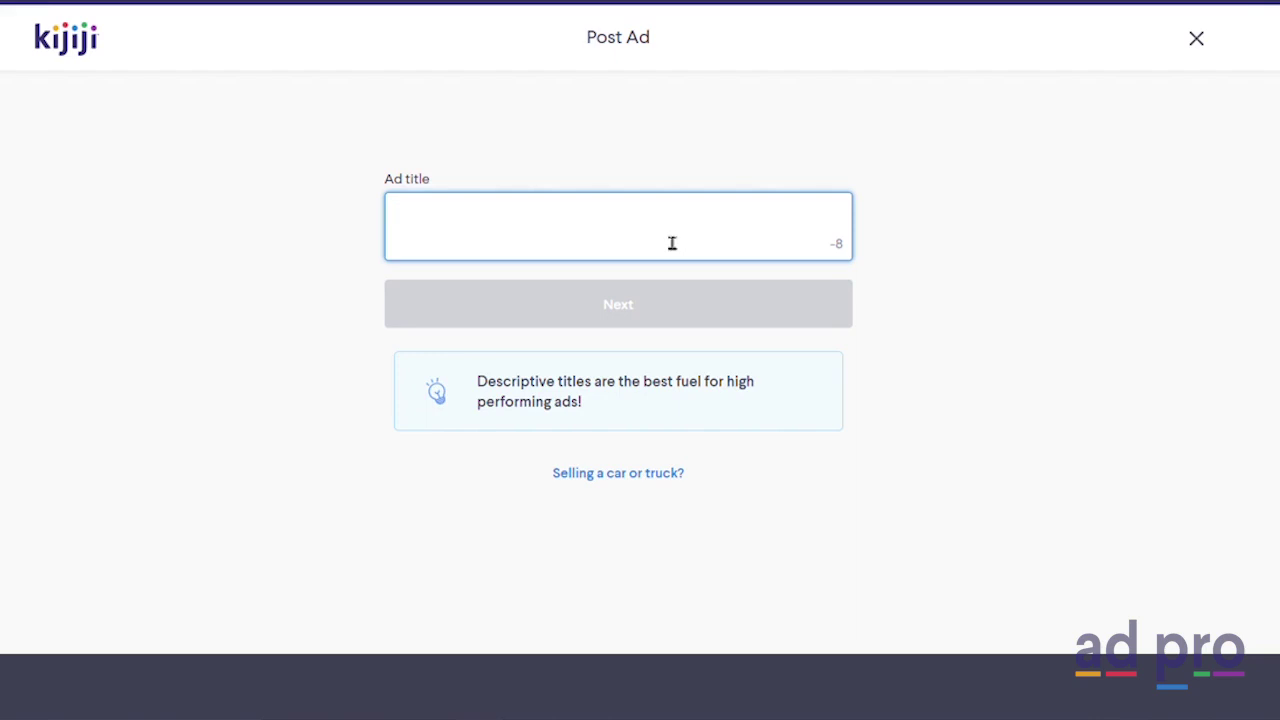
Paste 'Authentic XBRAND Phone For Sale Now MUST SELL Fast' into the Ad title field
text(Authentic XBRAND Phone For Sale Now MUST SELL Fast)
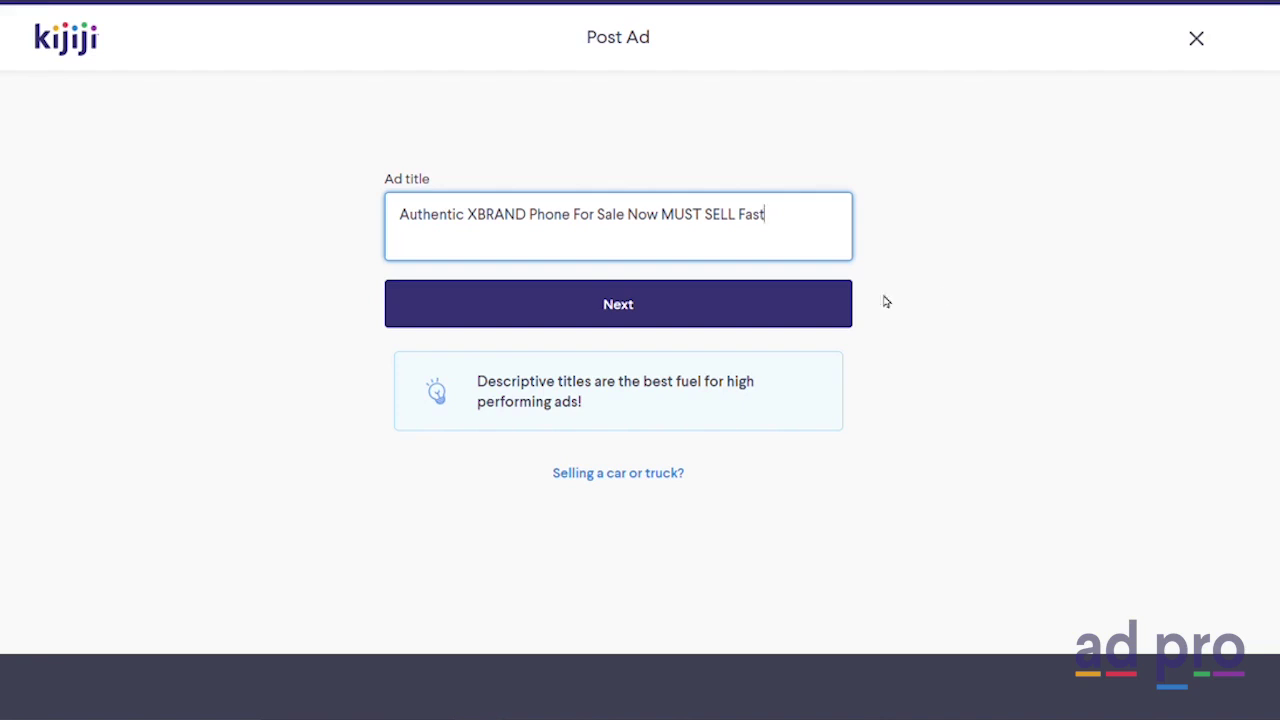
Move past the title and choose the Buy & Sell category, then Phones
click(662, 311)
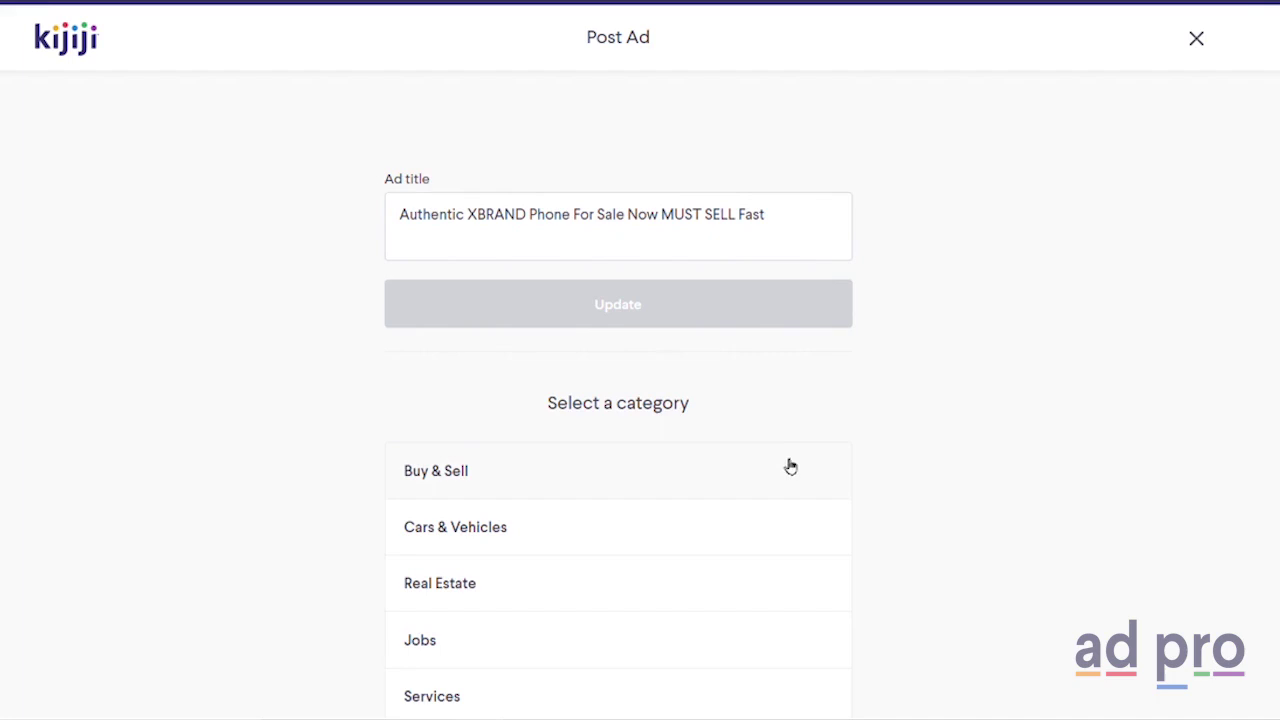
scroll(796, 517, down, 2)
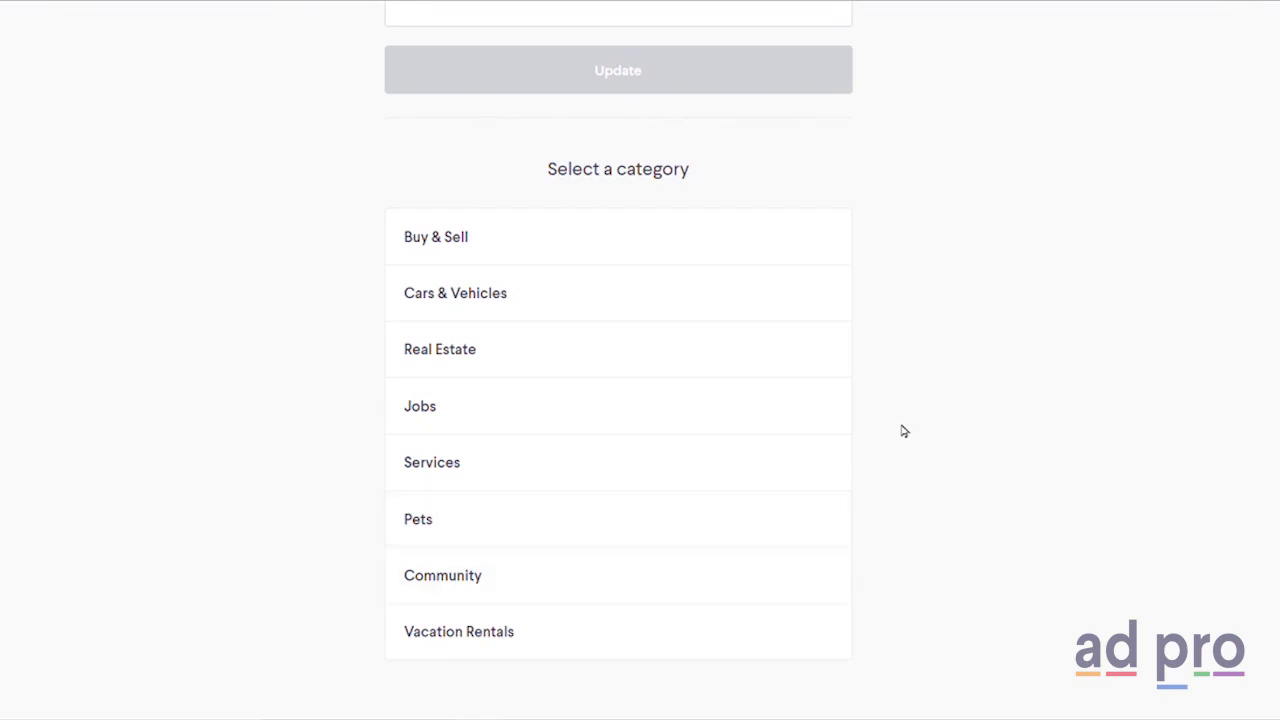
click(721, 255)
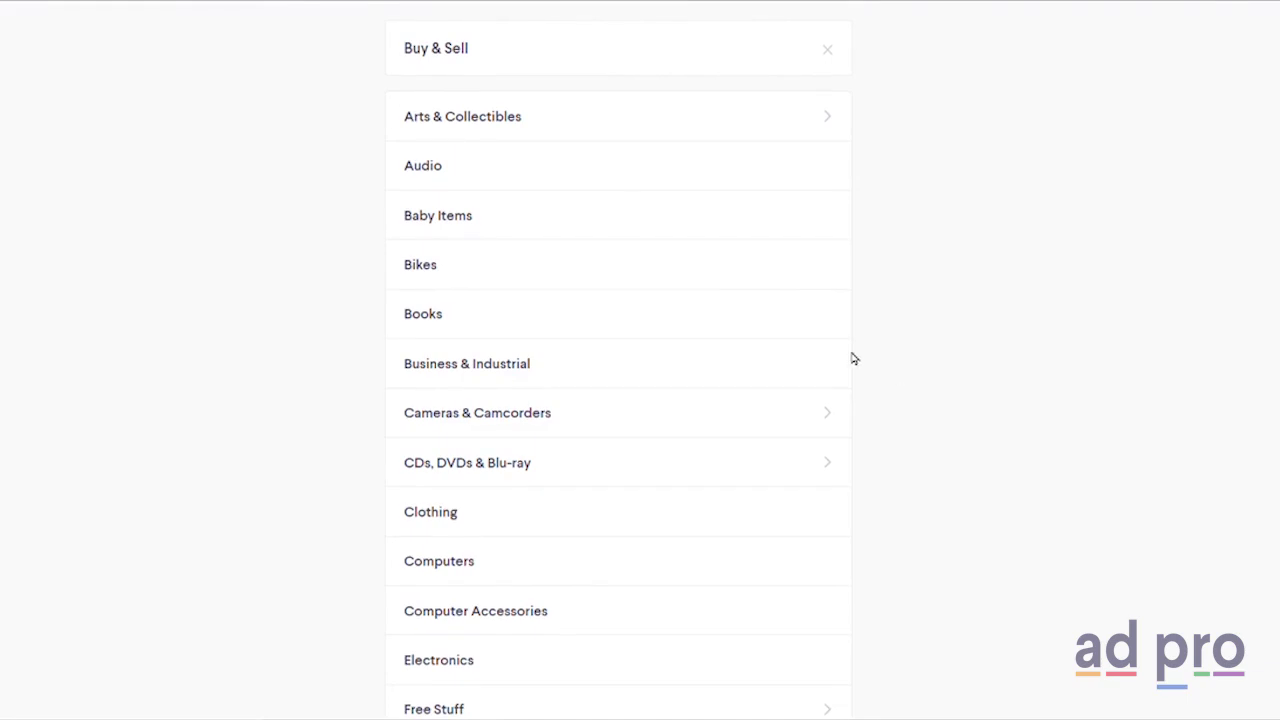
scroll(848, 360, down, 3)
scroll(845, 360, down, 7)
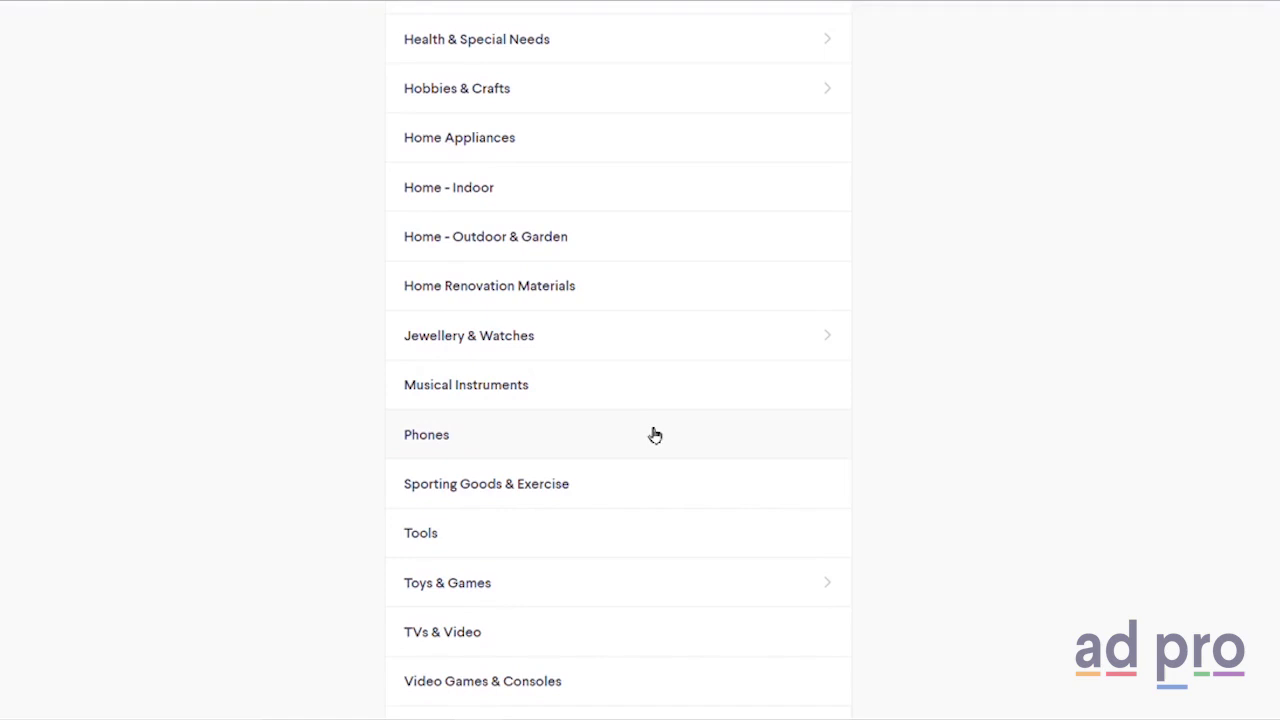
click(655, 435)
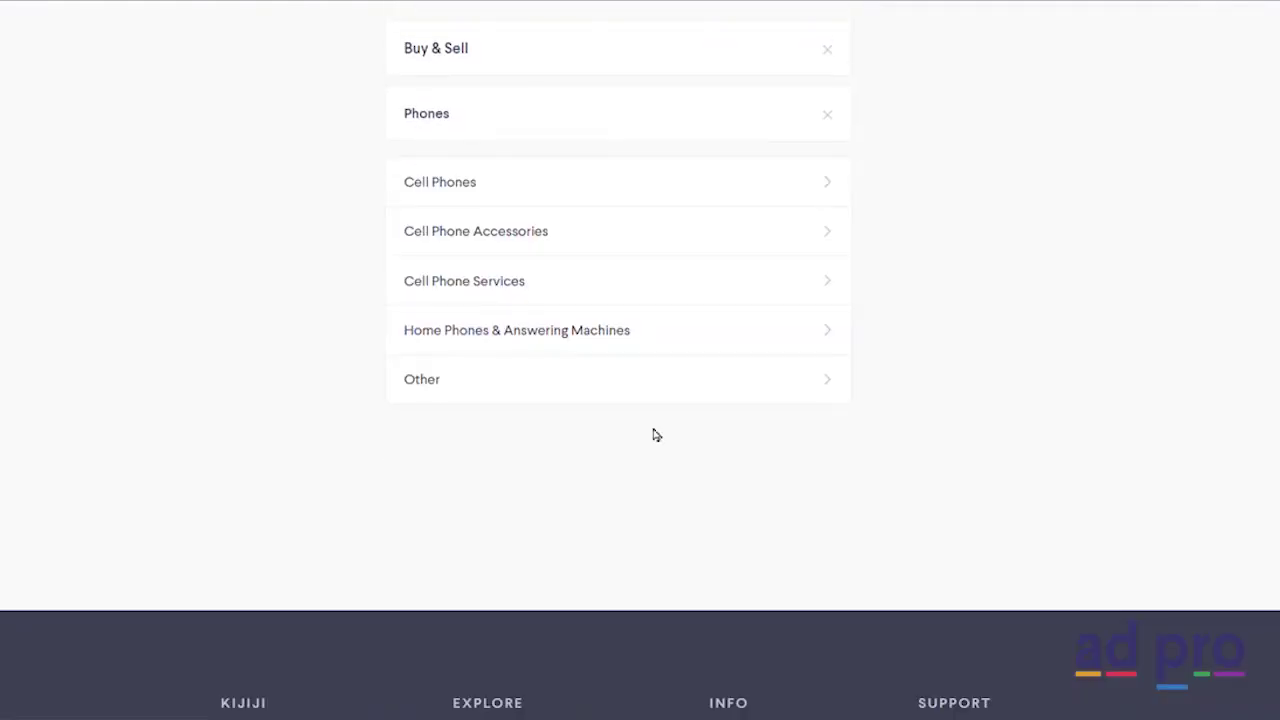
Pick the Cell Phones subcategory and scroll down the Ad Details form
click(628, 196)
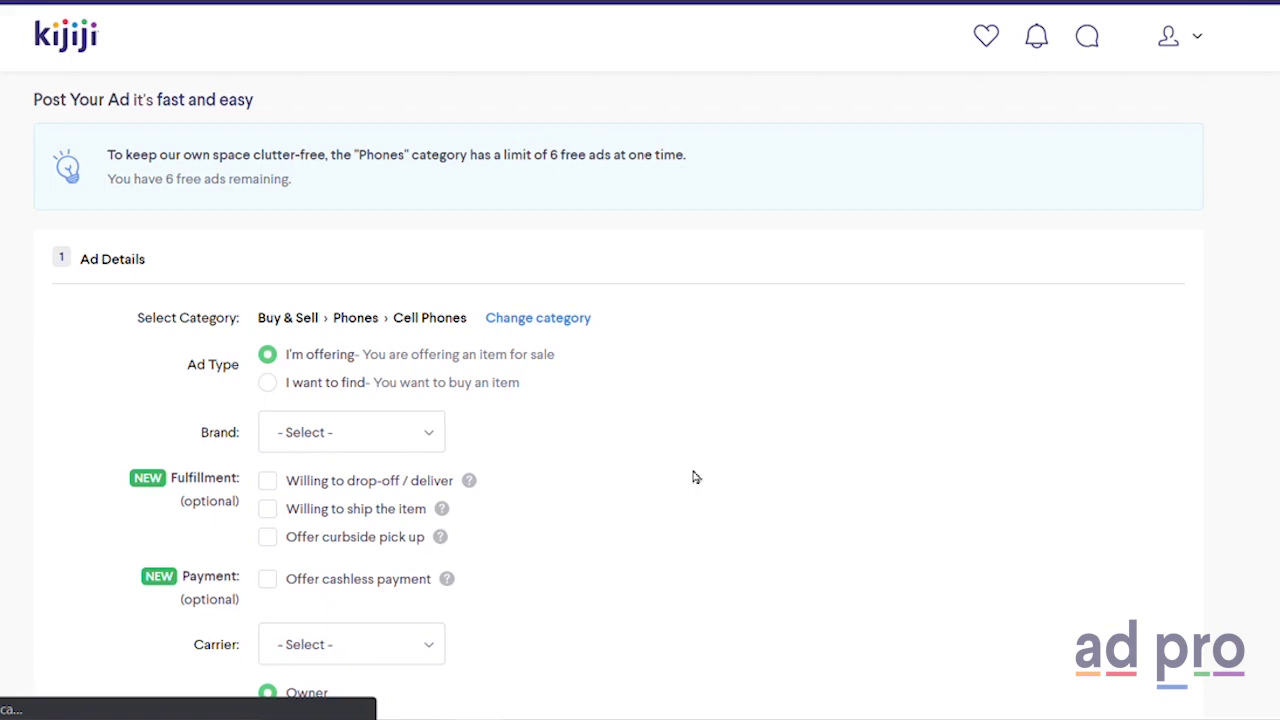
scroll(696, 477, down, 1)
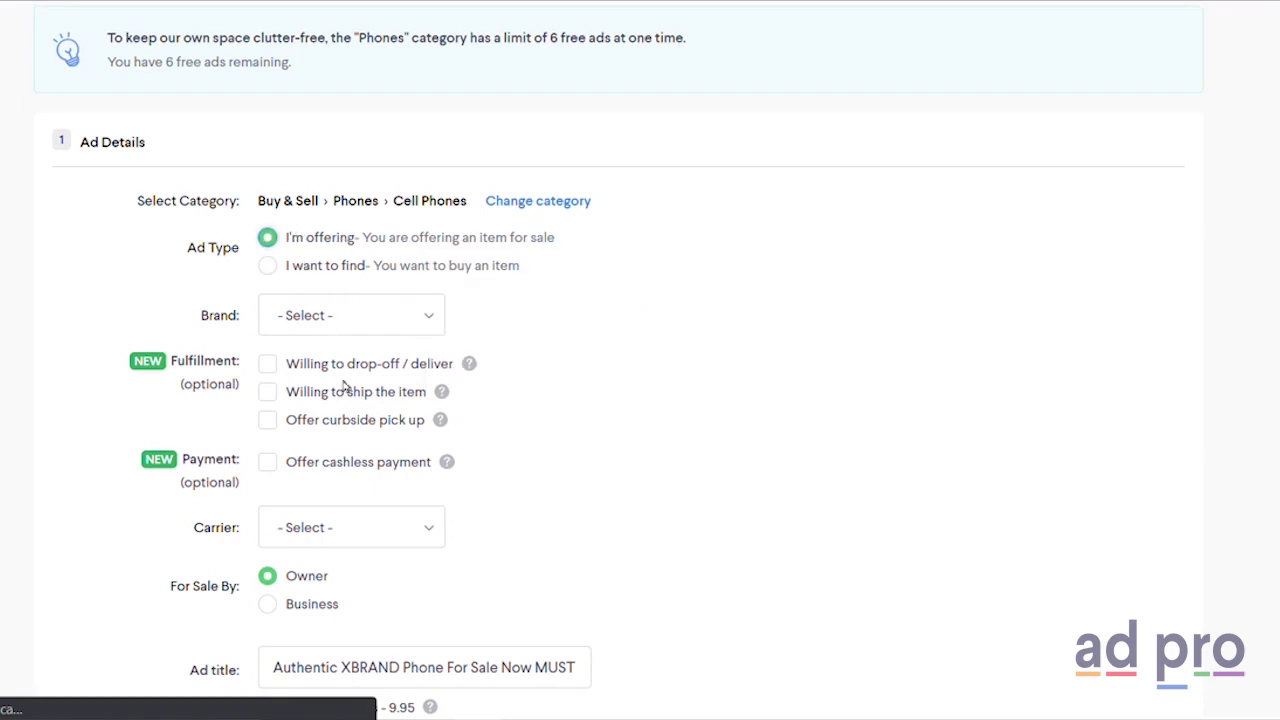
Offer curbside pick up and set the phone's brand to Other
click(345, 424)
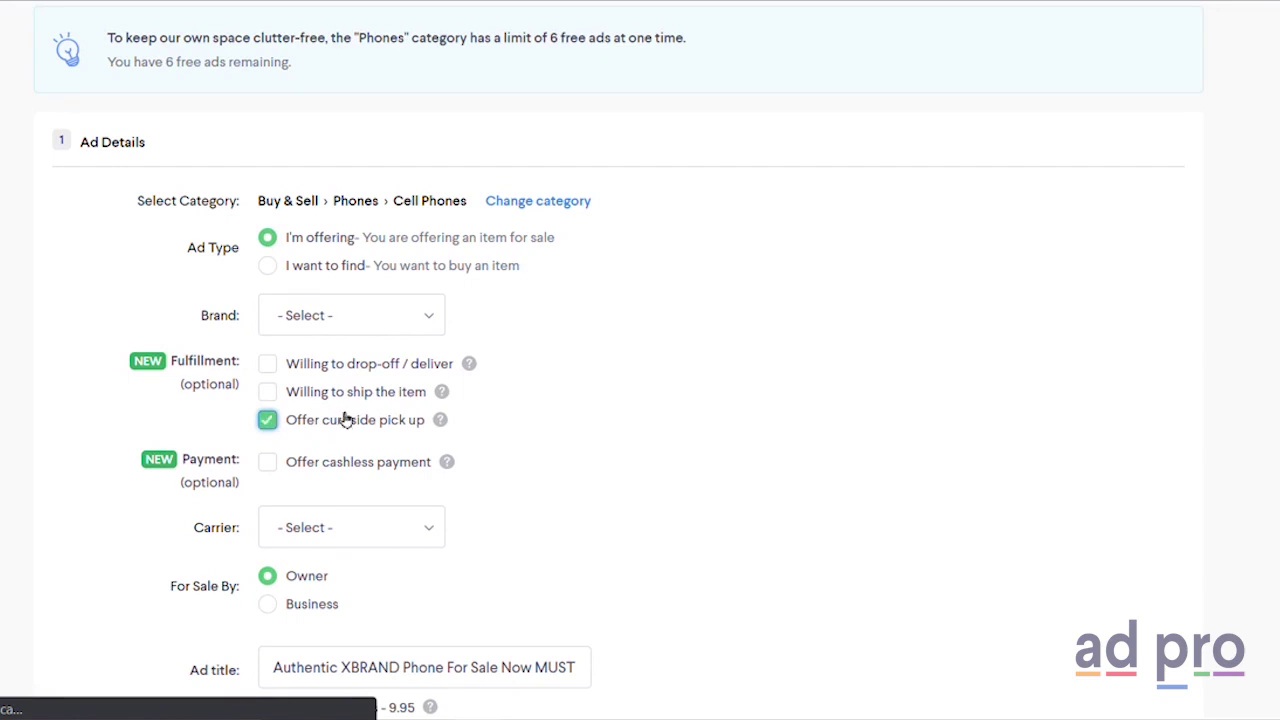
click(387, 329)
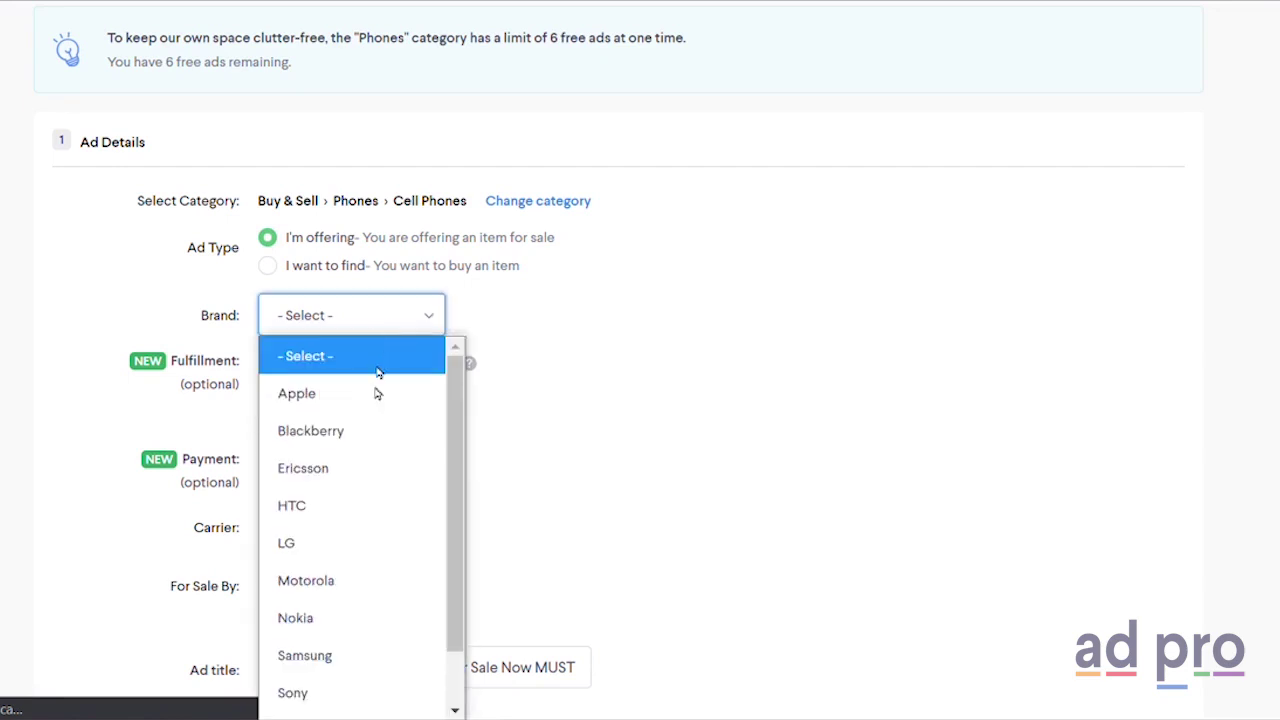
scroll(373, 400, down, 1)
click(364, 698)
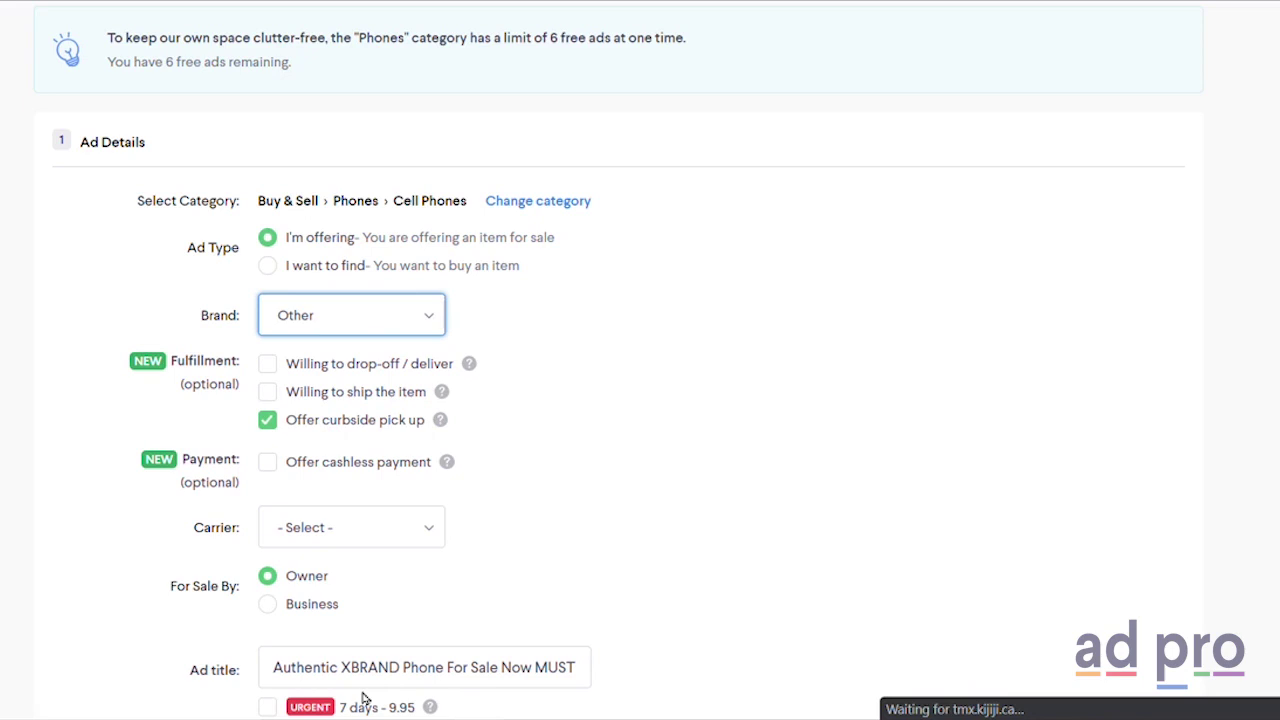
Set the phone's carrier to Other
click(316, 580)
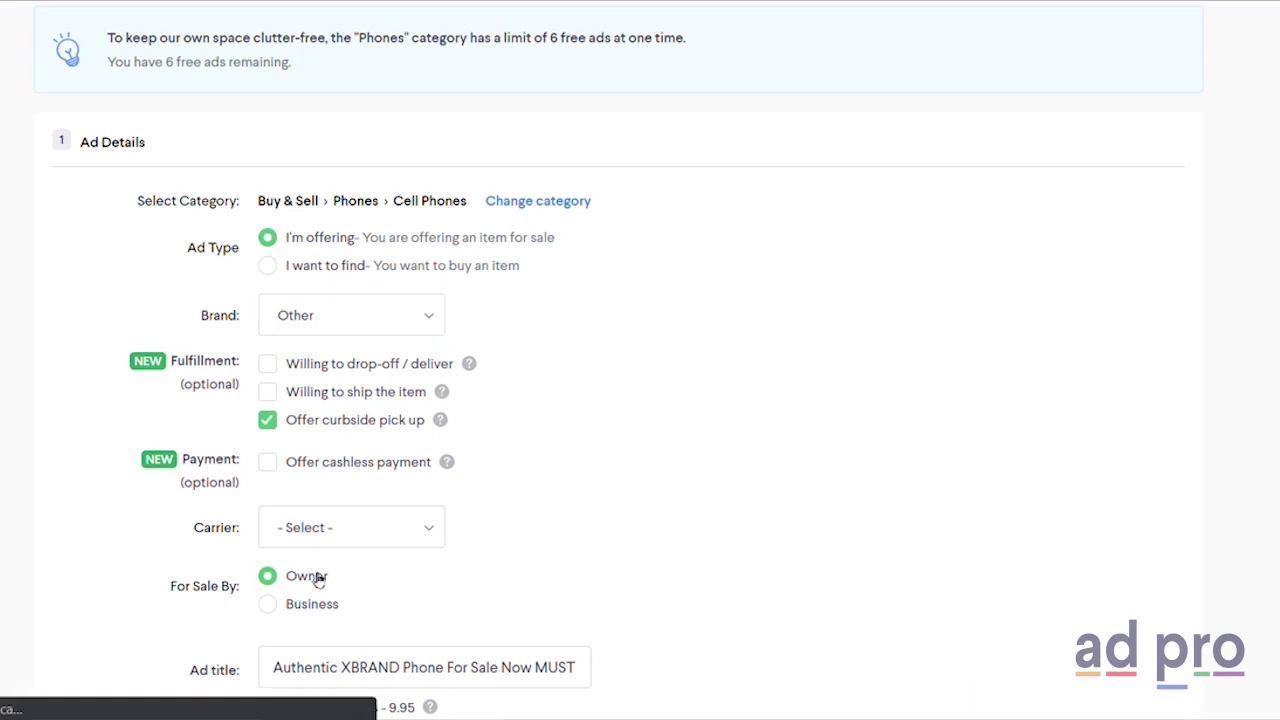
click(368, 540)
key(o)
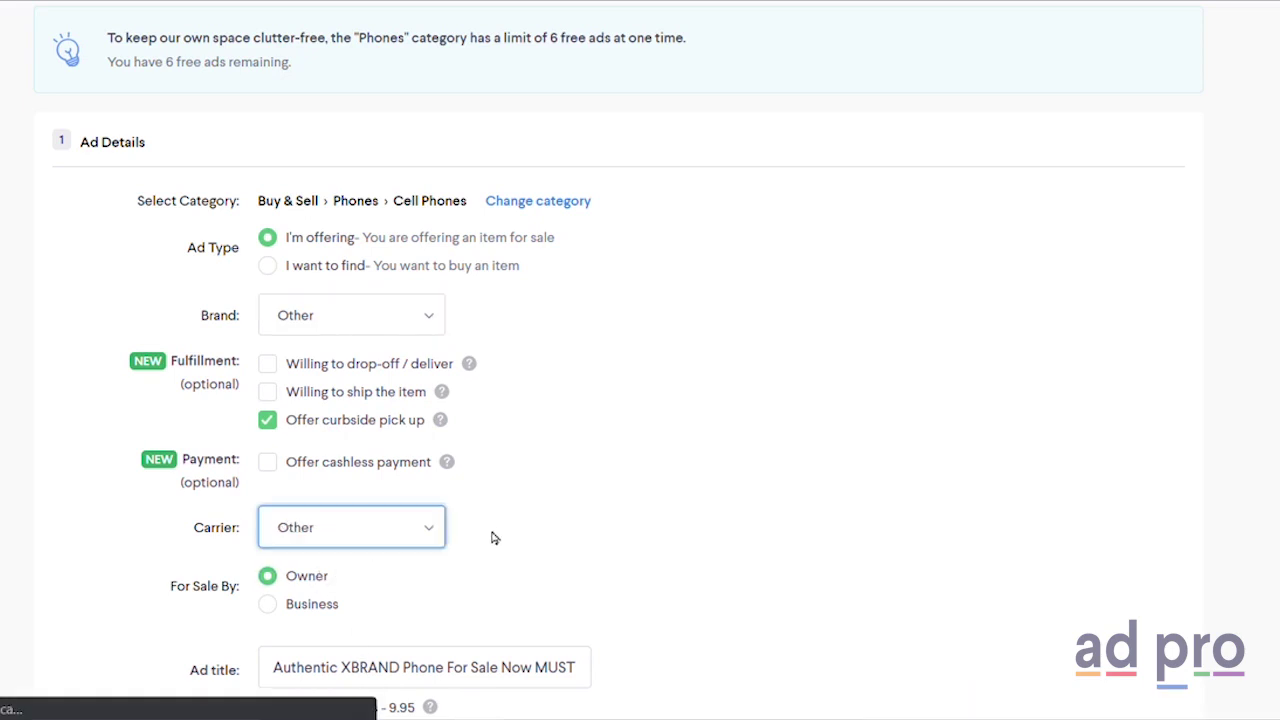
scroll(492, 538, down, 3)
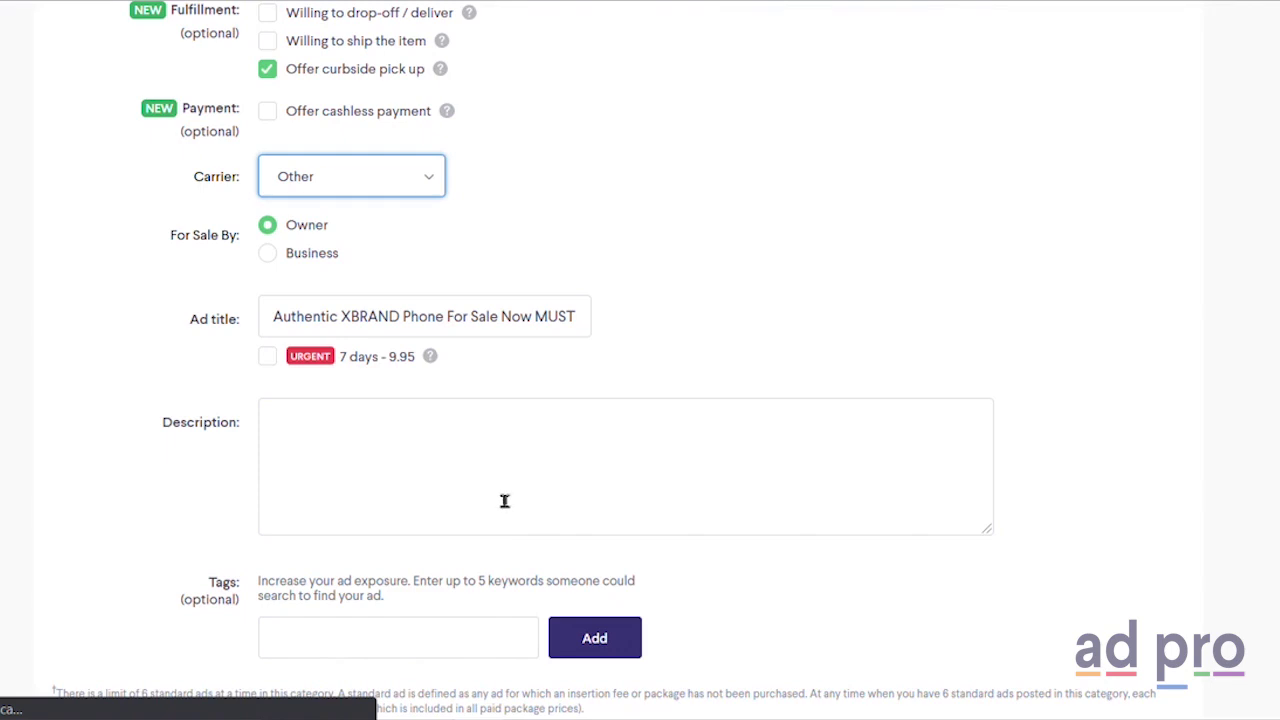
Paste the headline, price line, how-to-buy line and offer details as separate description paragraphs
click(505, 501)
text(Genuine XBRAND Phone For Sale Now MUST SELL Fast)
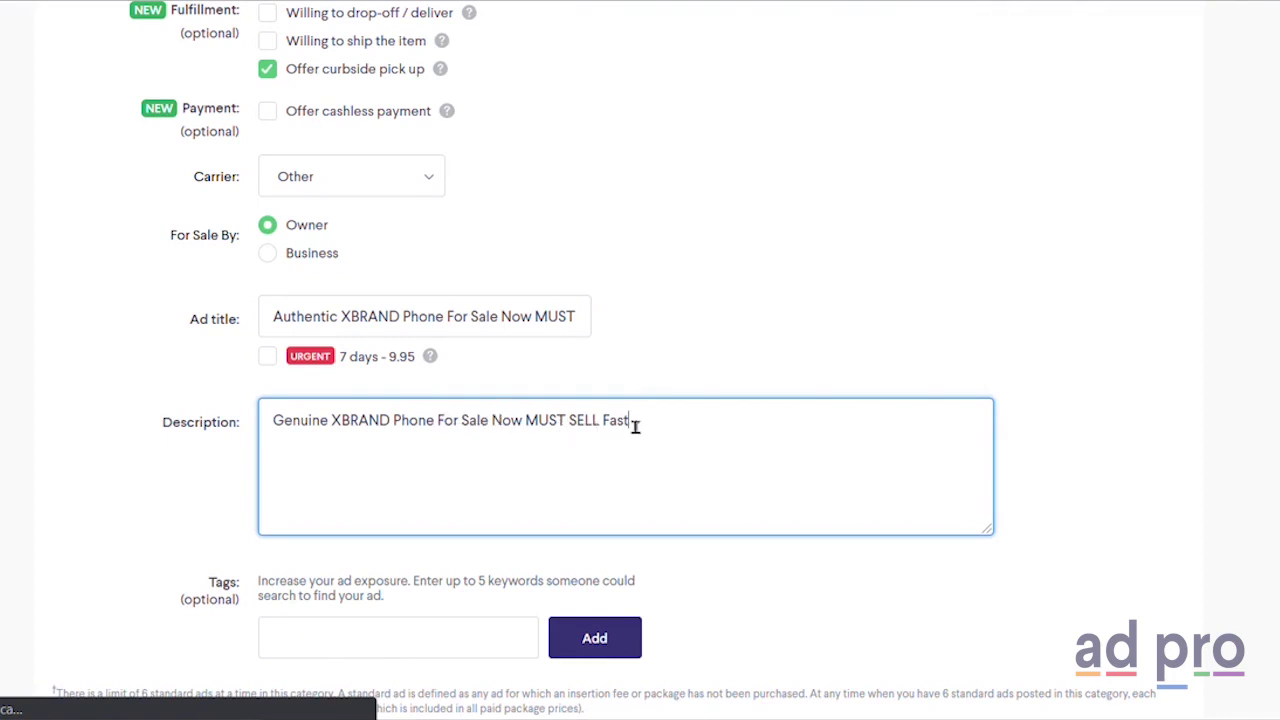
key(Return)
key(Return)
text(Black XBRAND Phone for sale with 32GB storage in unopened box for $X)
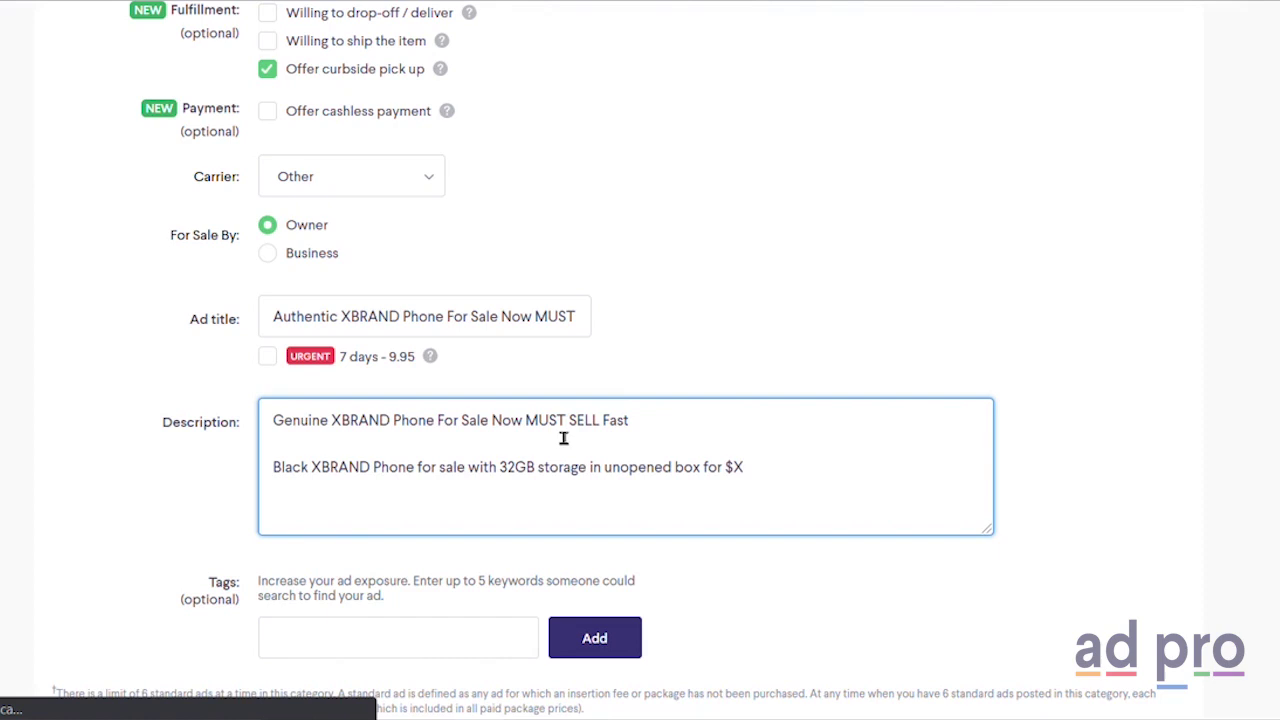
key(Return)
key(Return)
text(To buy, send us a direct message or visit us)
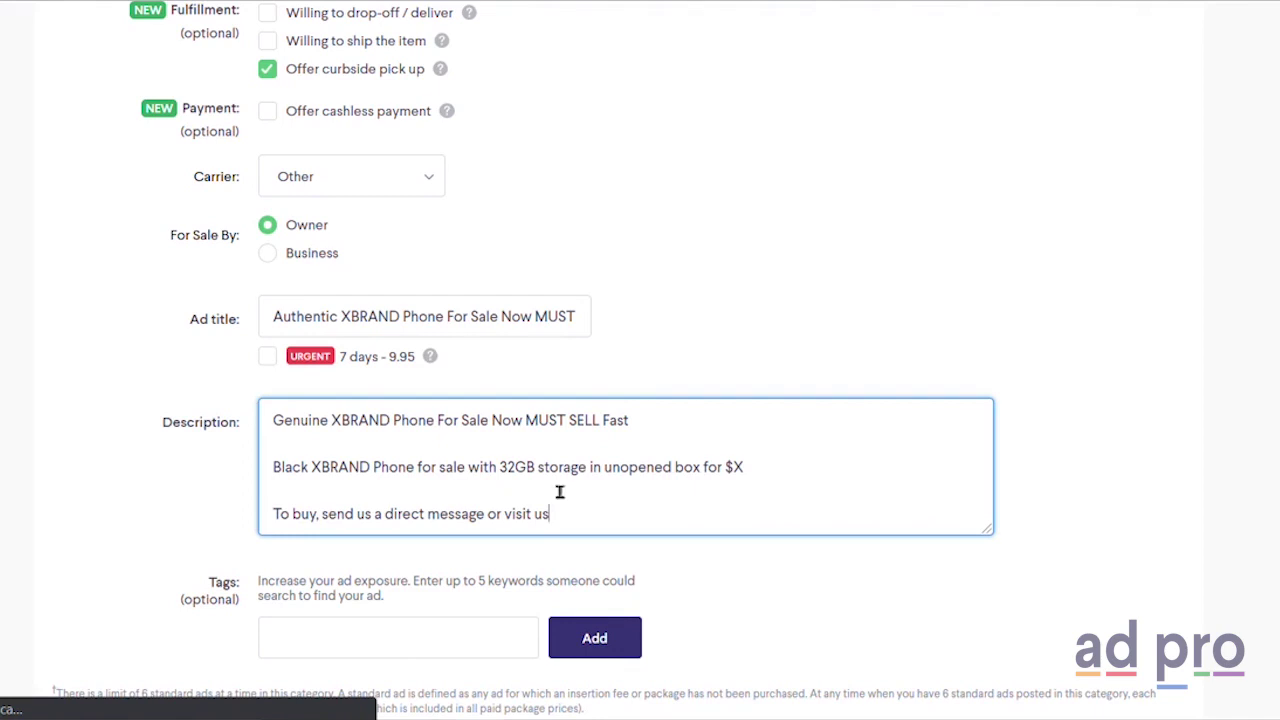
key(Return)
key(Return)
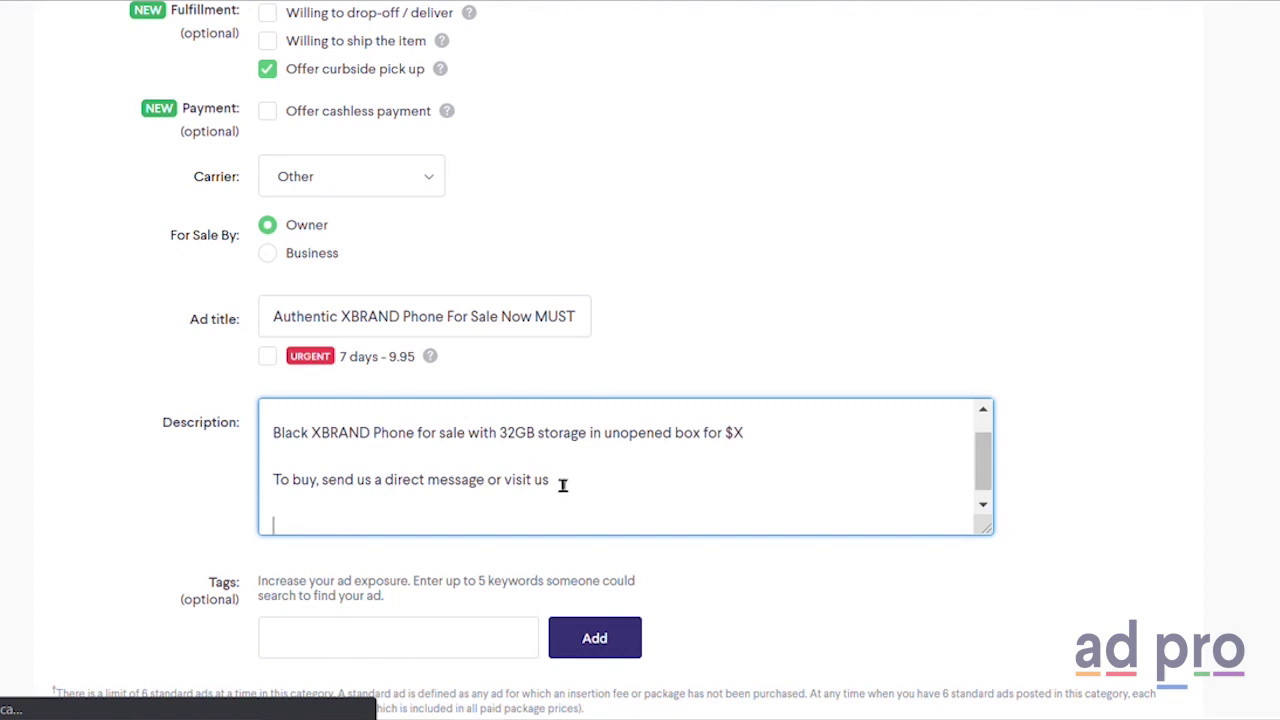
key(ctrl+v)
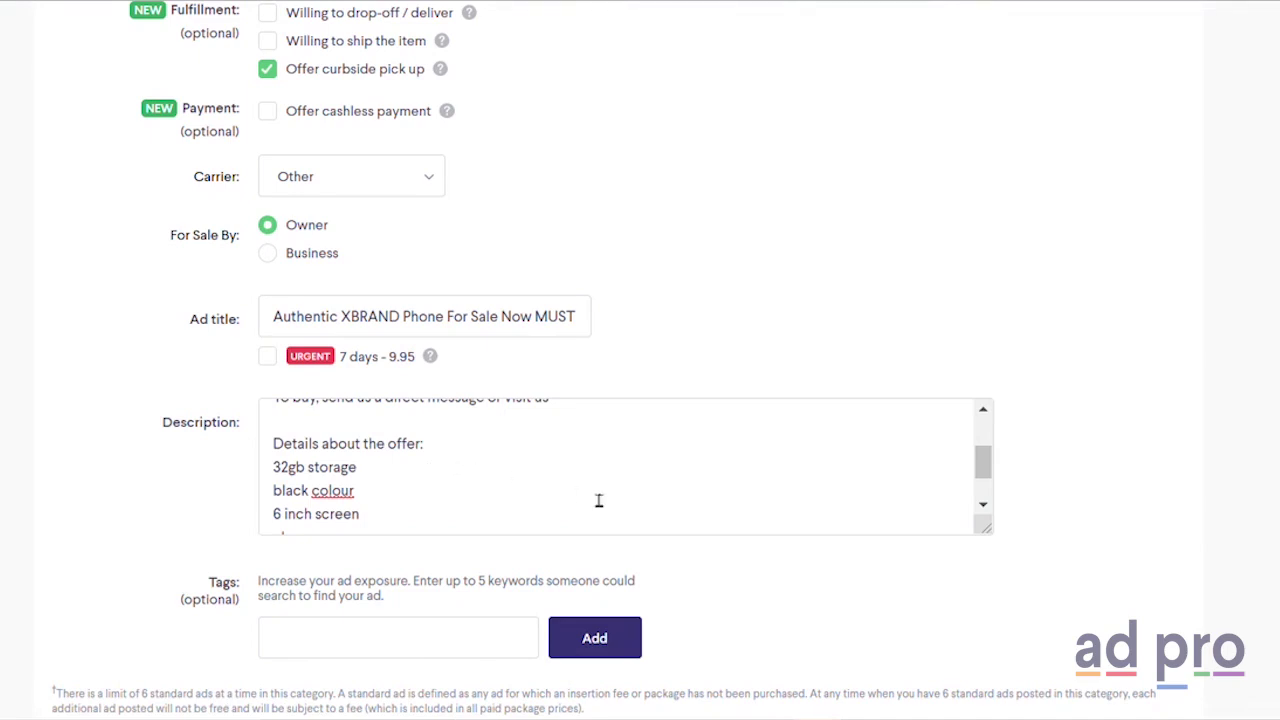
Enlarge the description box so the full ad text is visible
click(983, 507)
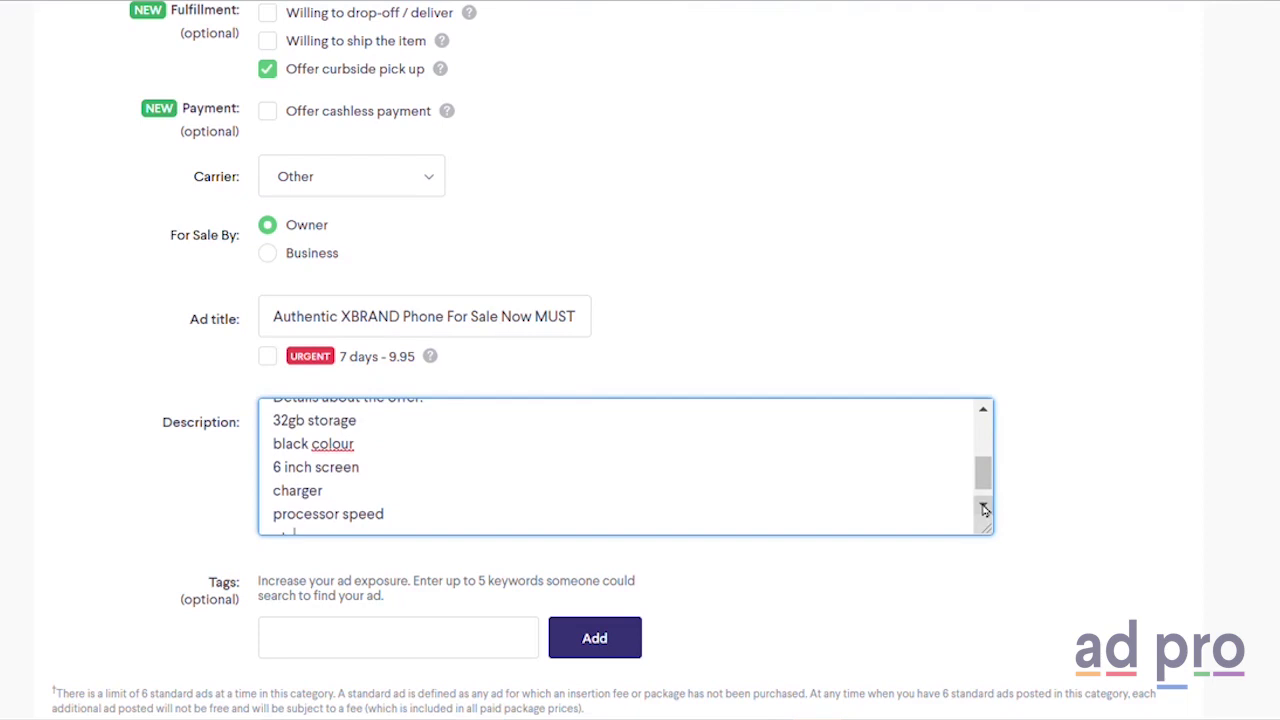
click(983, 509)
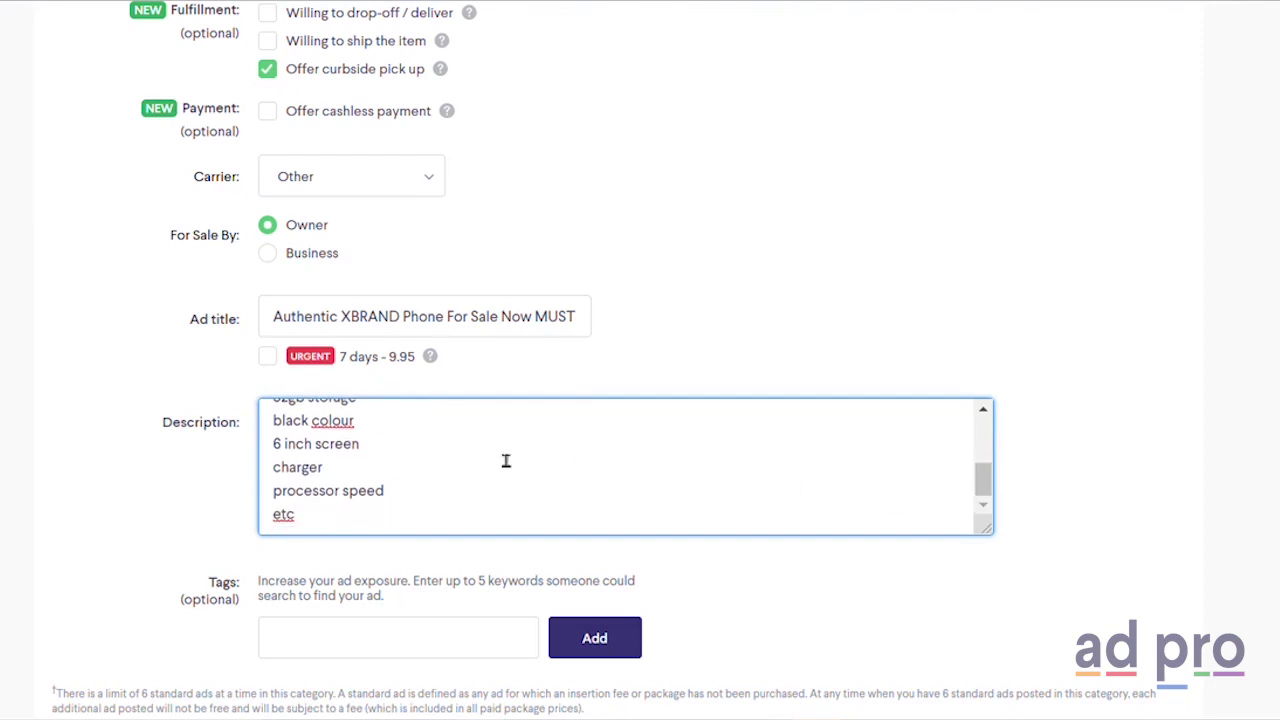
drag(987, 528, 998, 719)
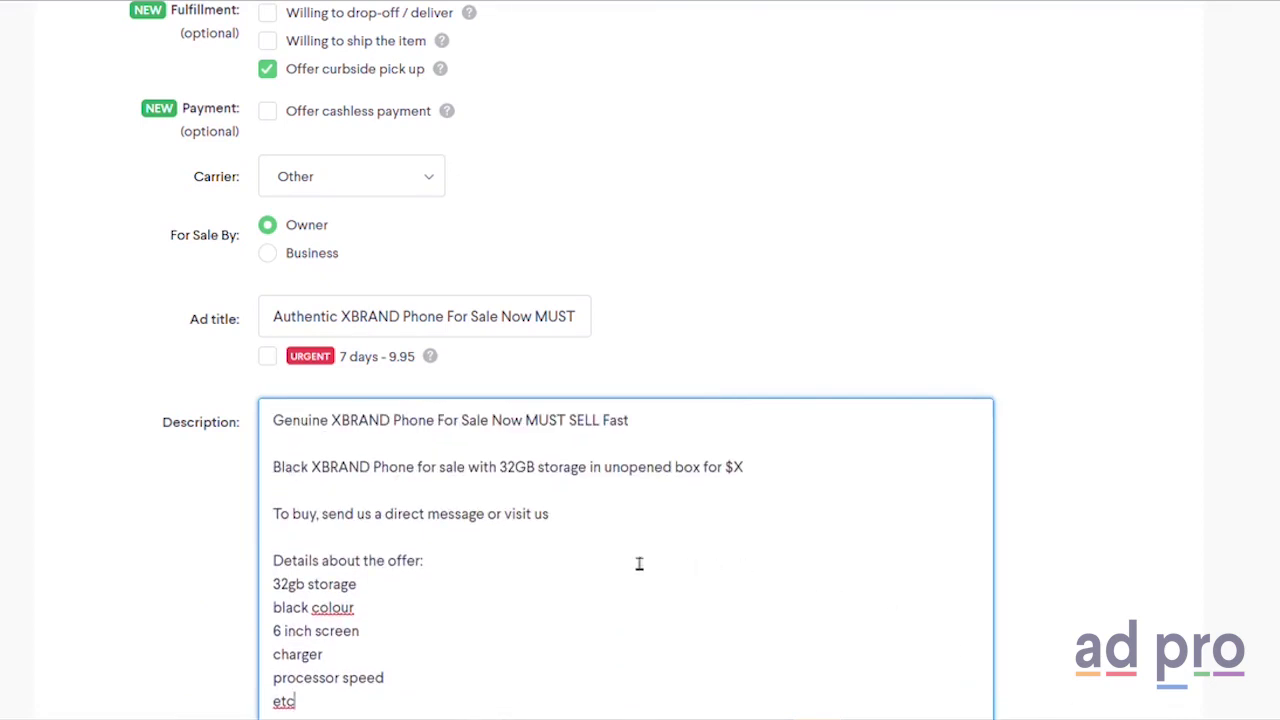
scroll(639, 563, up, 2)
scroll(586, 557, down, 2)
Add Phone and cellphone as the ad's first two tags
click(668, 442)
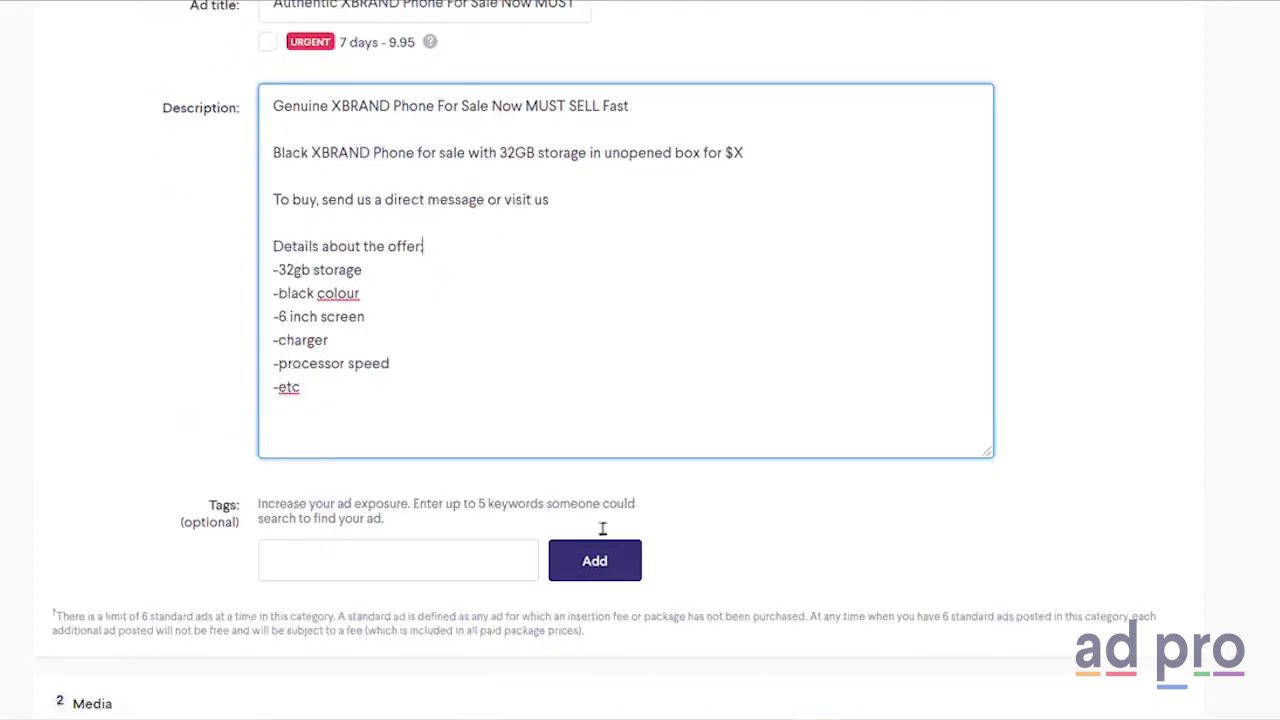
scroll(480, 534, down, 1)
click(479, 536)
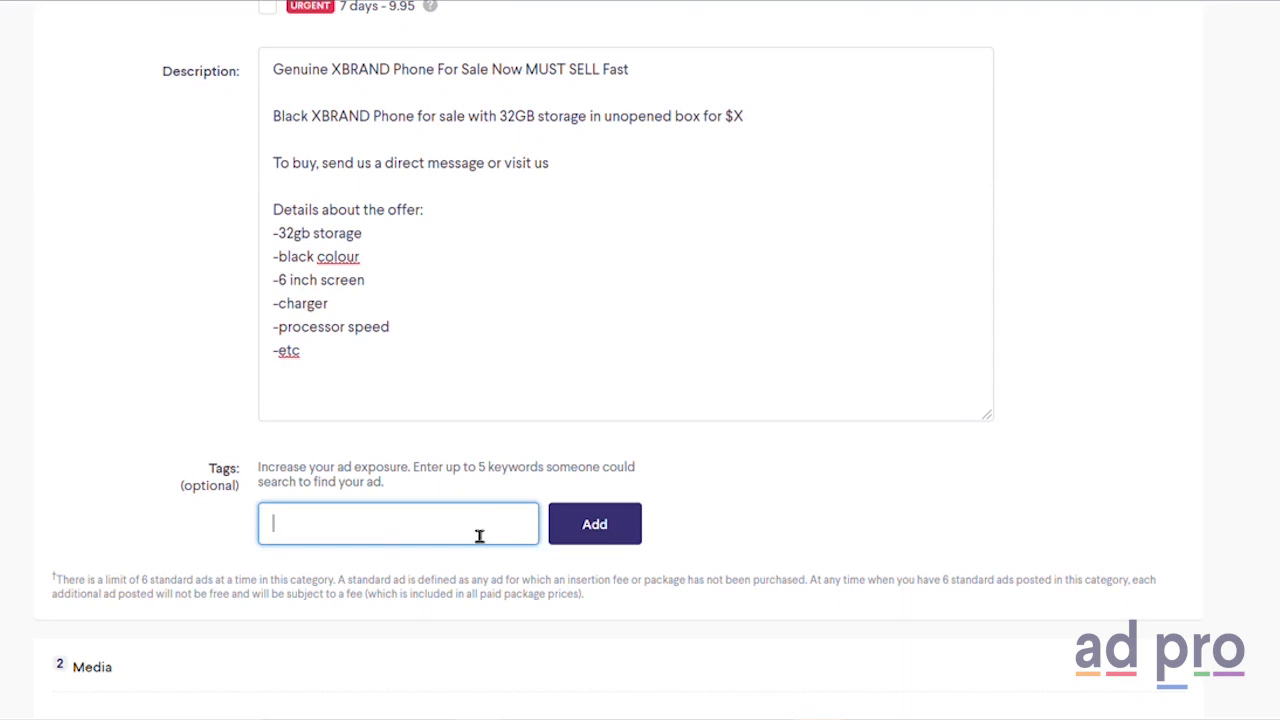
text(Phone)
click(594, 526)
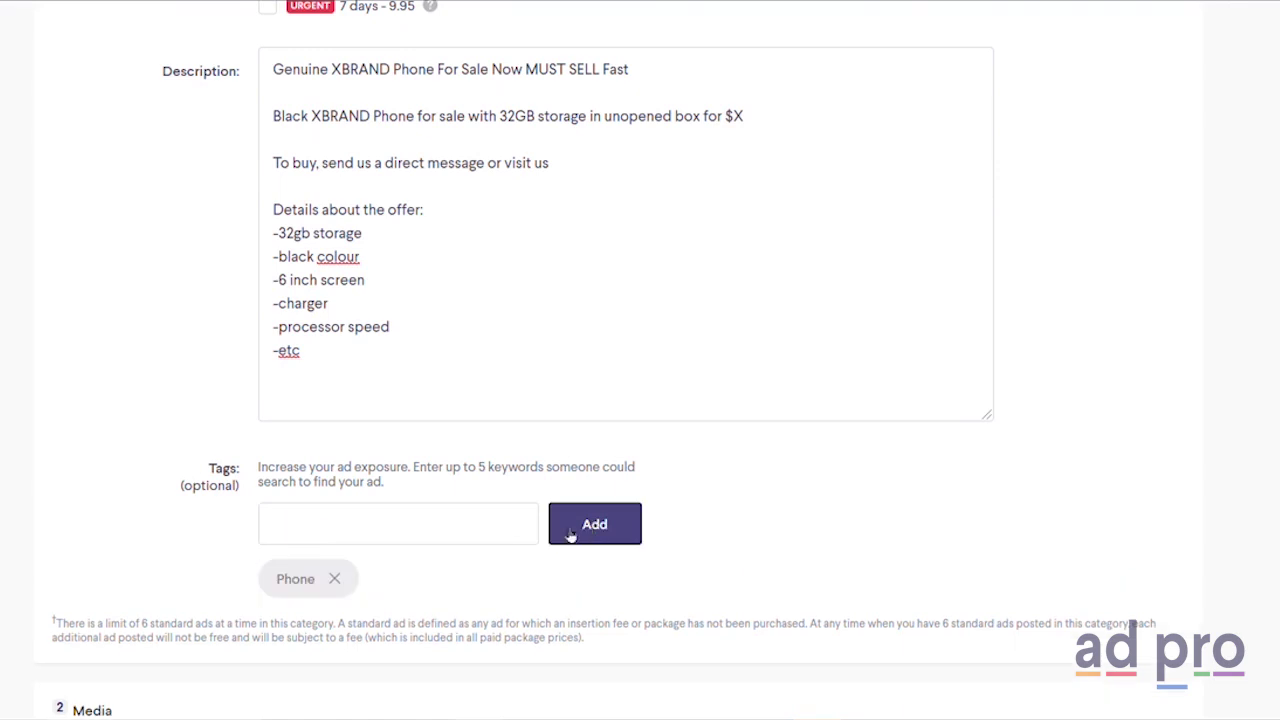
click(465, 532)
text(cell)
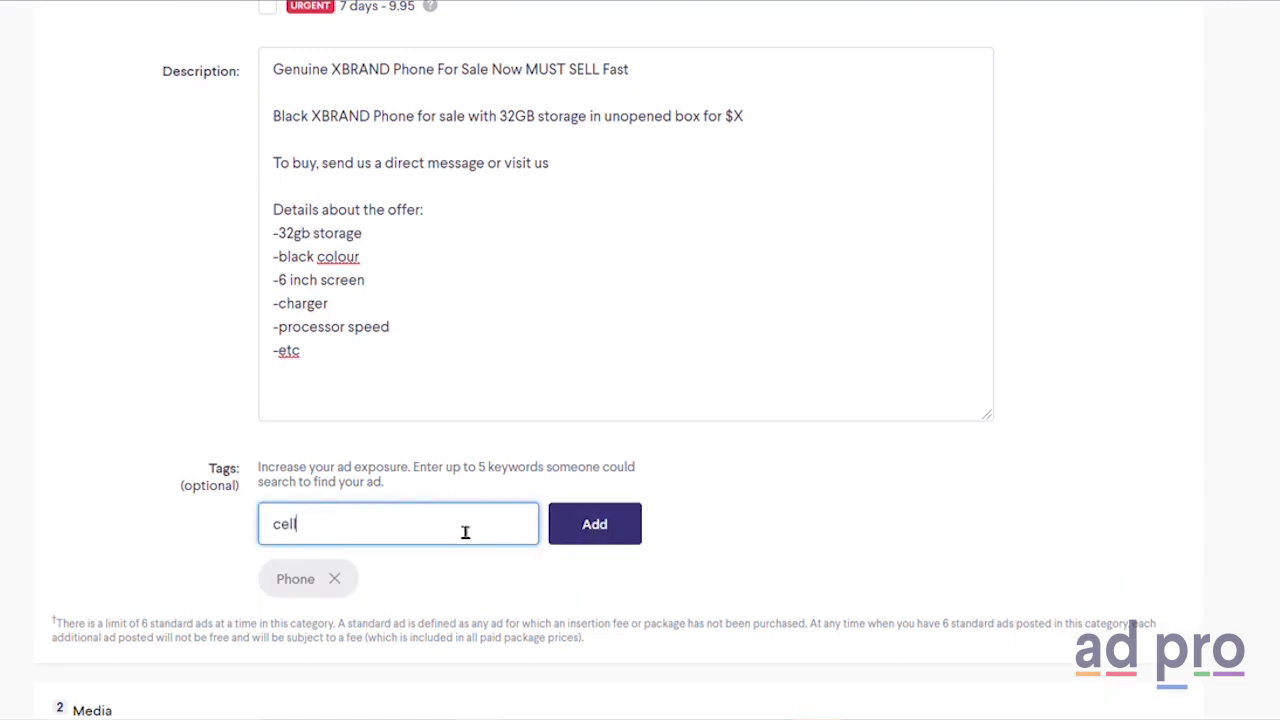
text(phone)
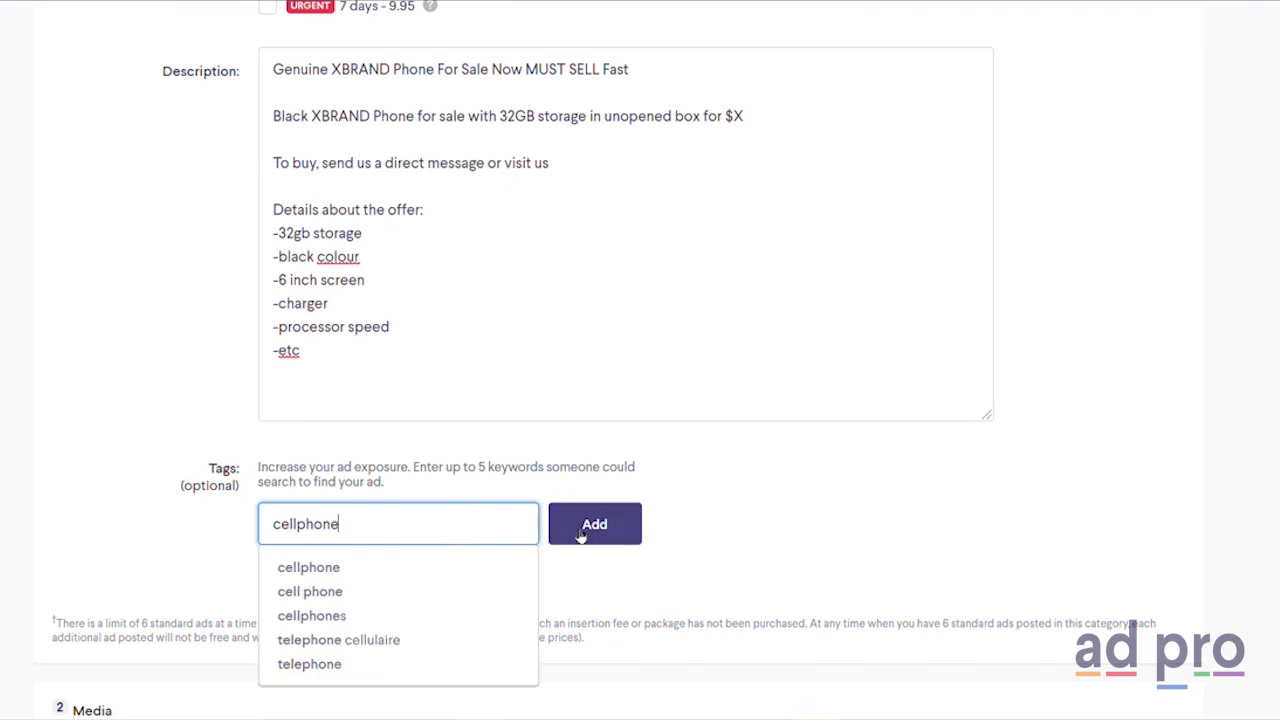
click(580, 536)
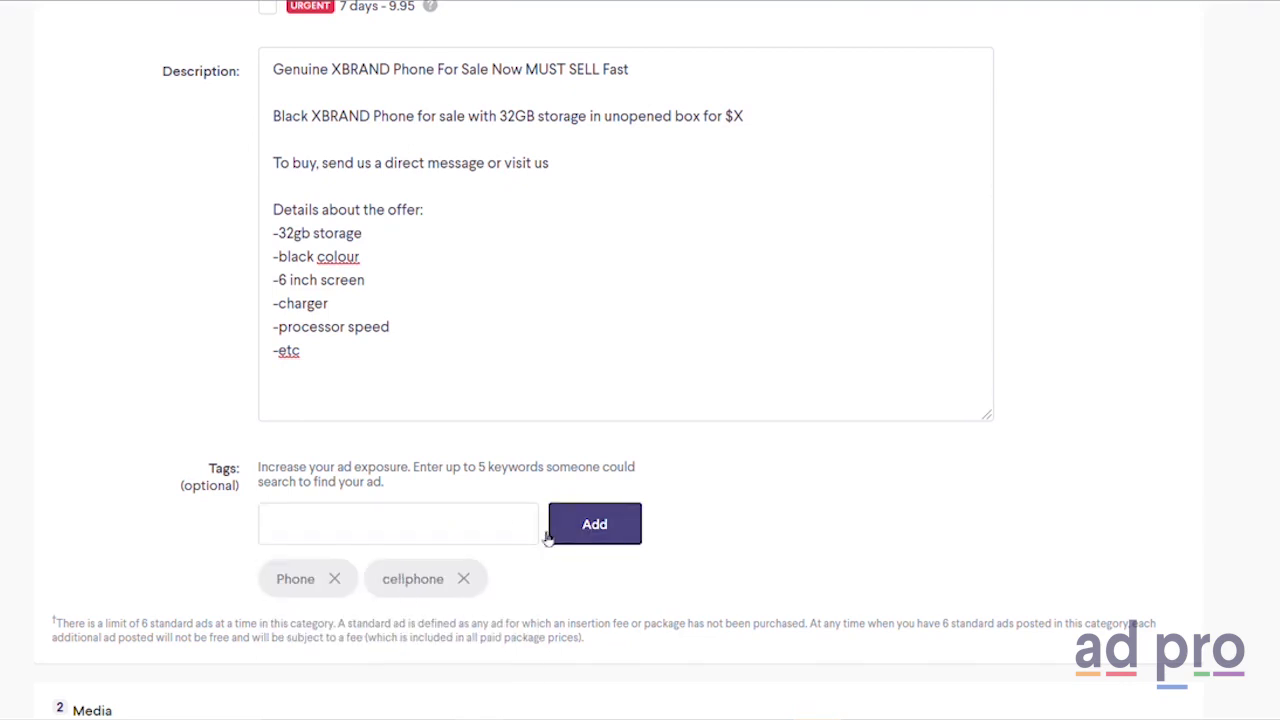
Add versionX, xbrand and 32gb as tags, reaching the five-tag maximum
click(407, 525)
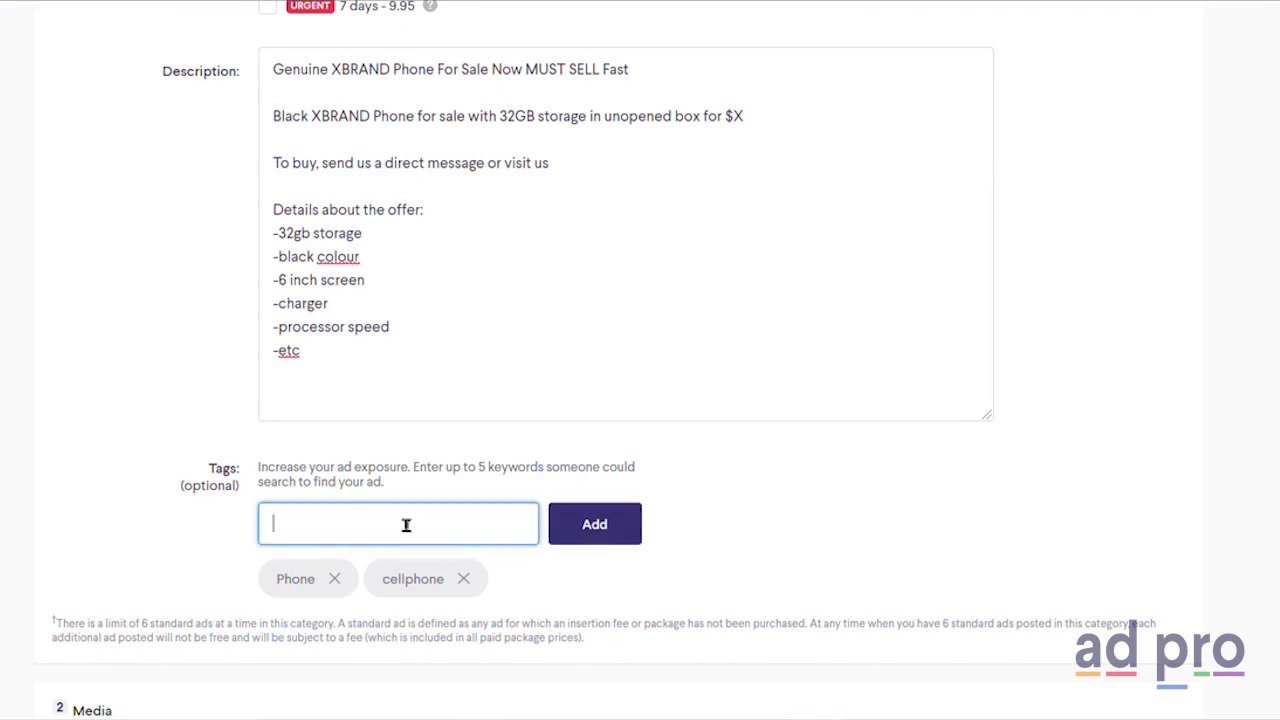
text(version)
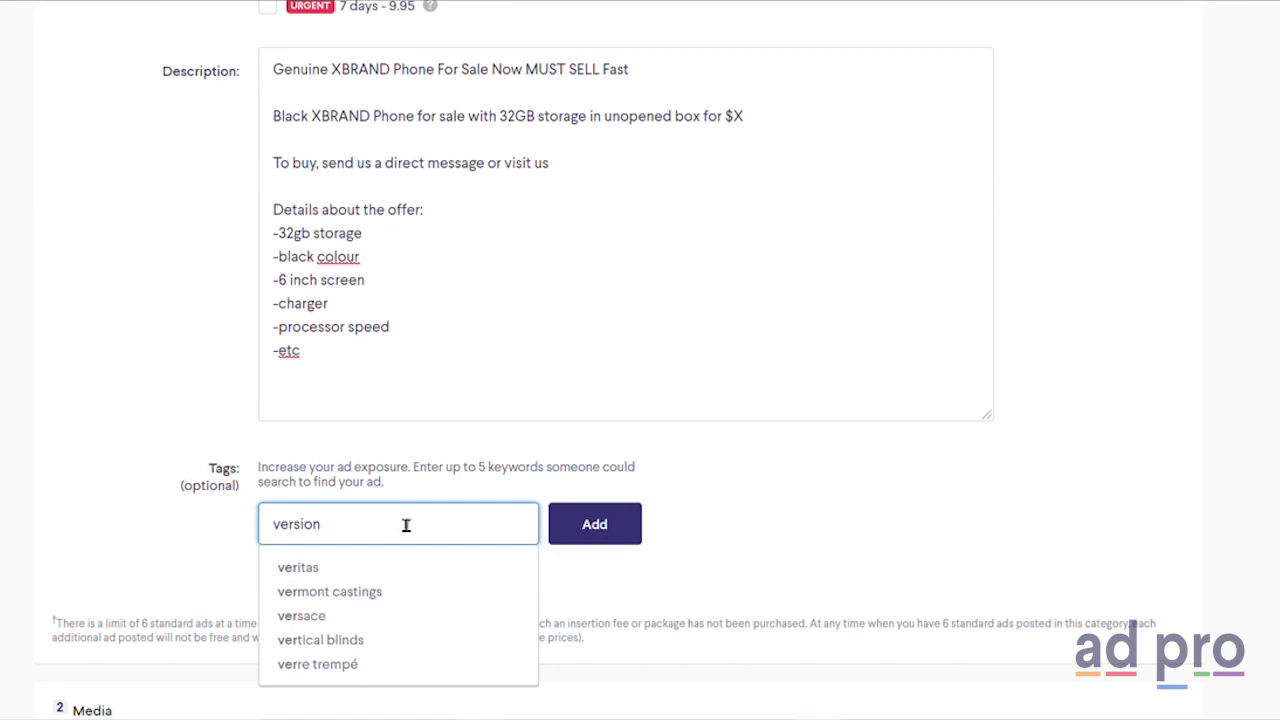
text(X)
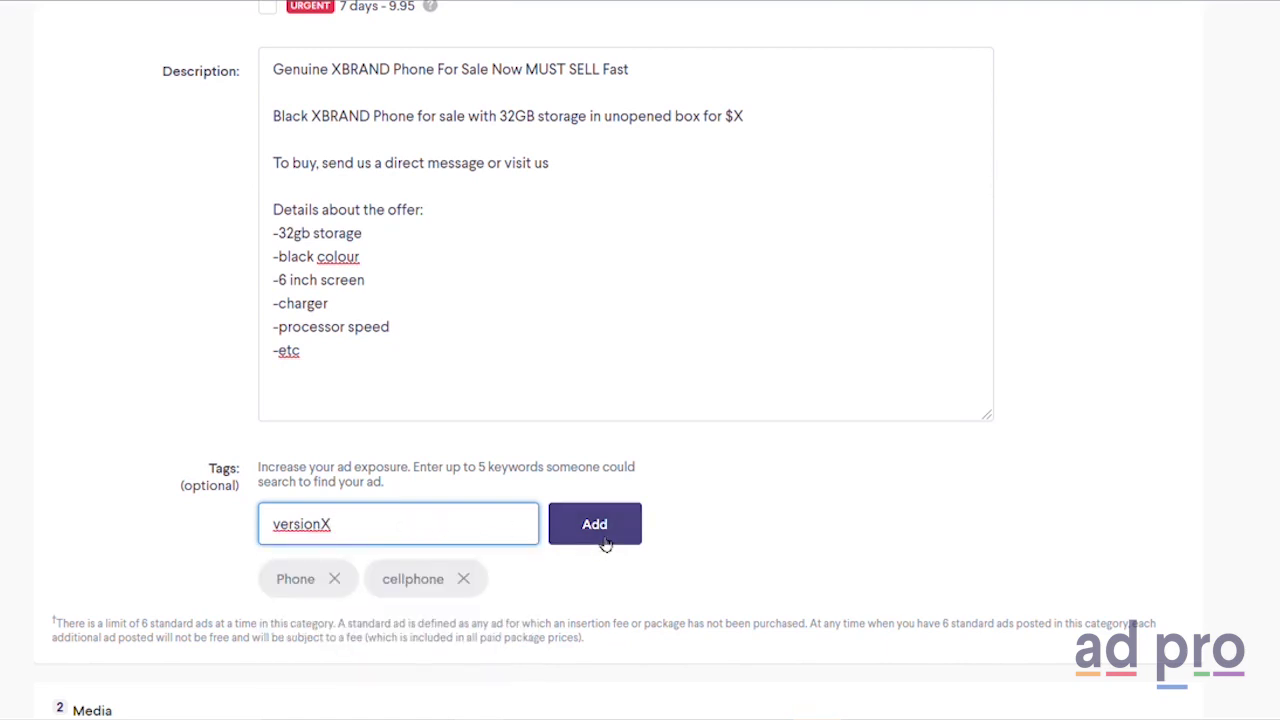
click(605, 543)
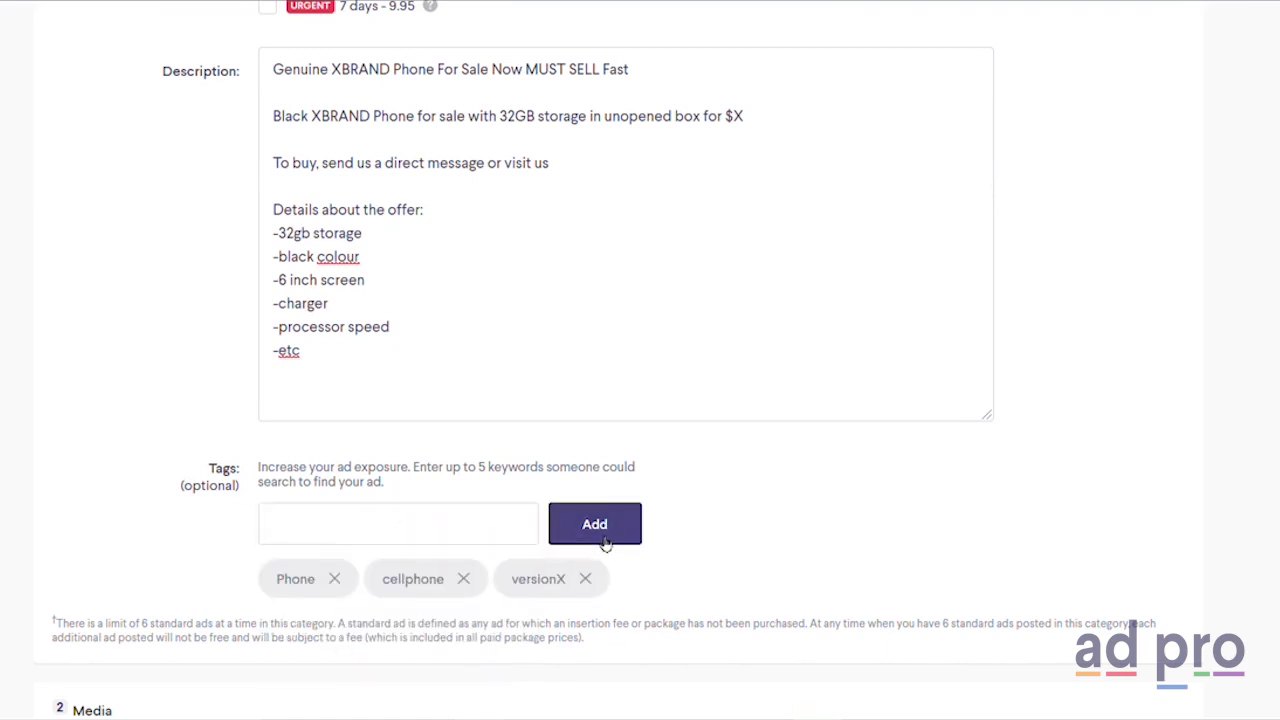
click(462, 526)
text(xbrand)
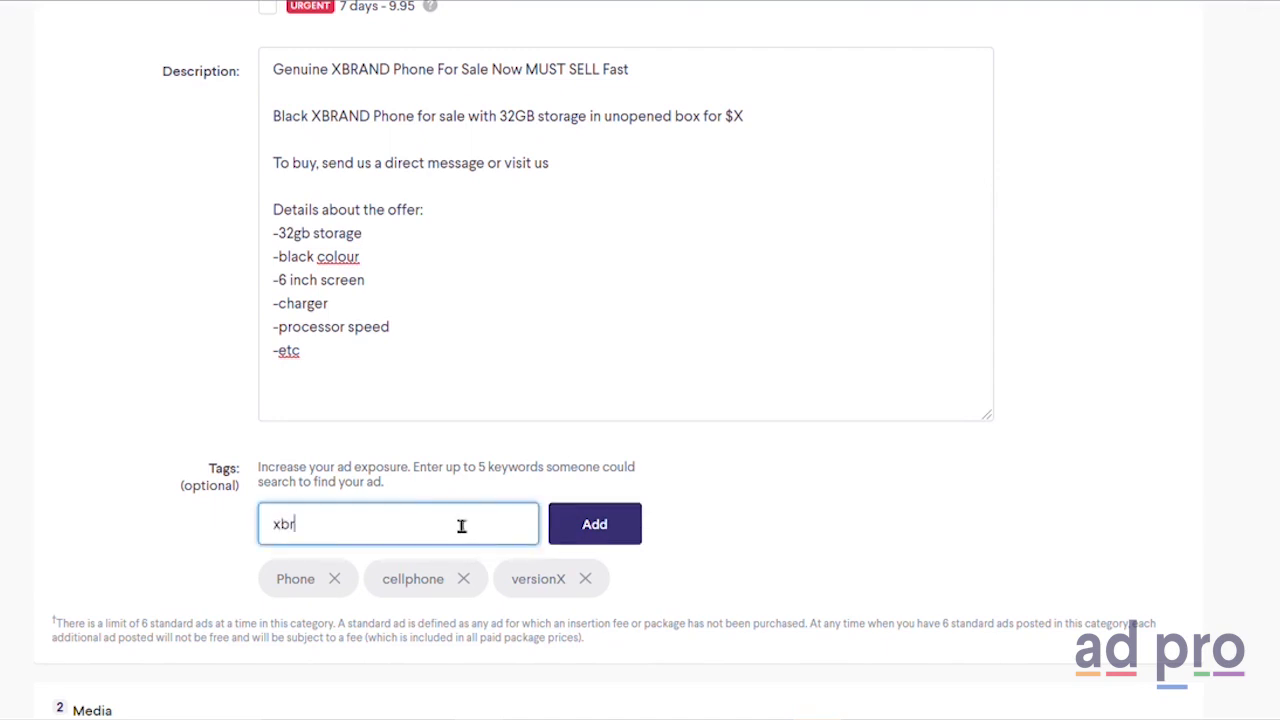
click(605, 526)
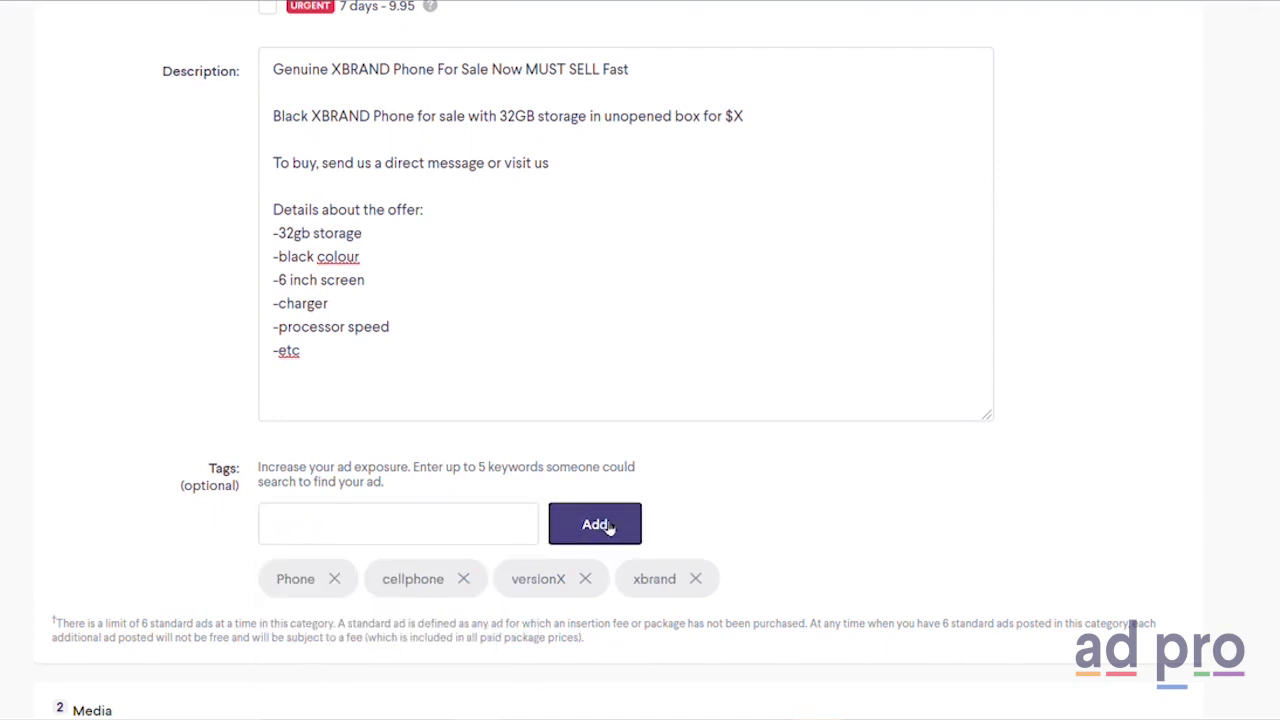
click(470, 518)
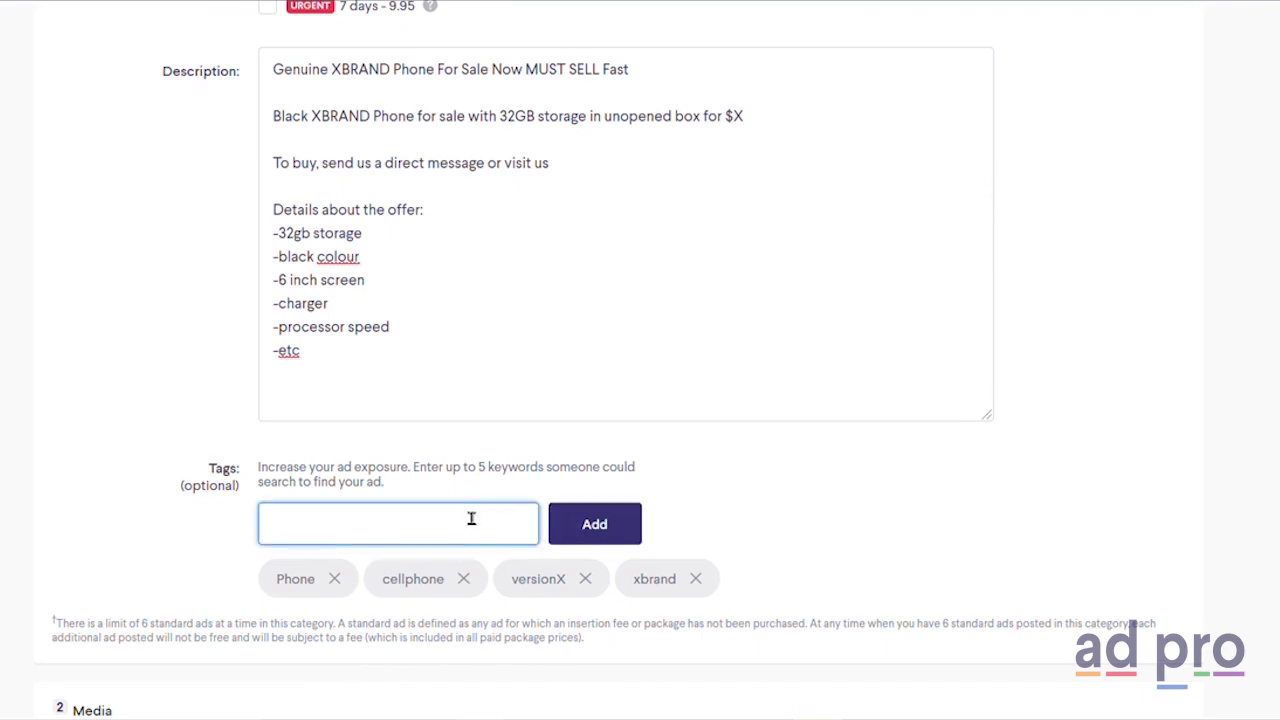
text(32gb)
click(596, 535)
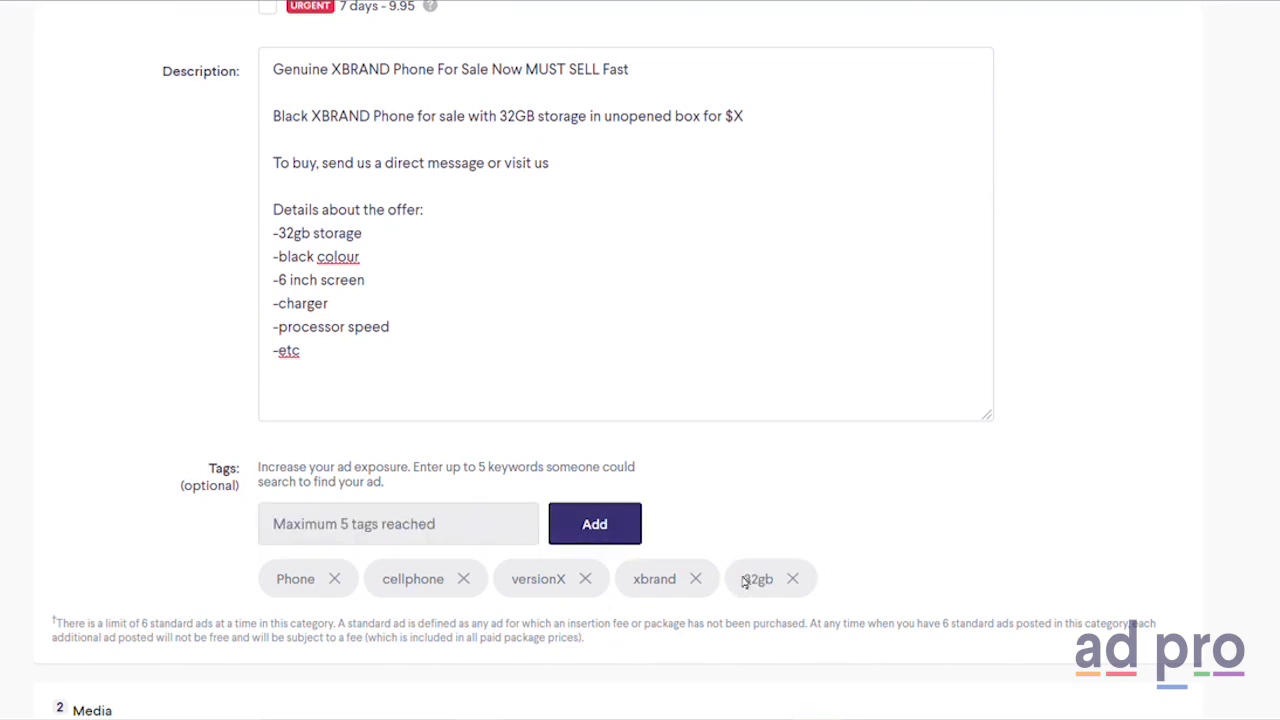
scroll(608, 514, down, 3)
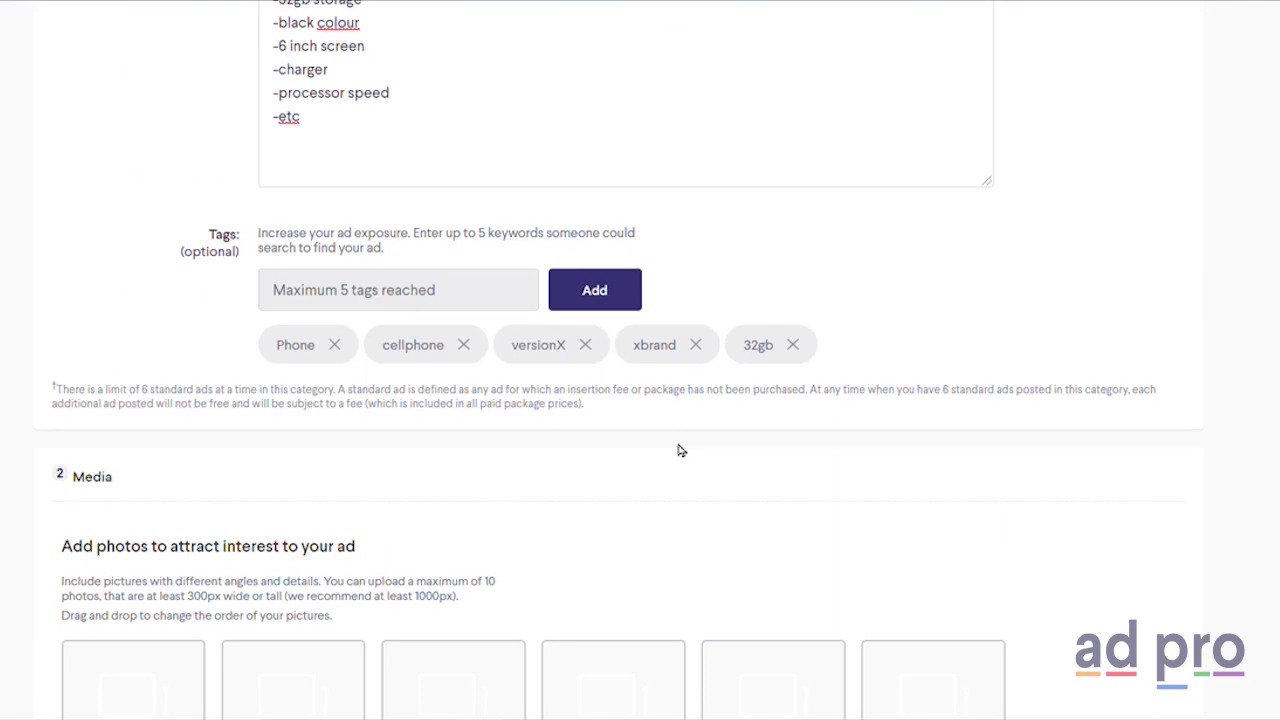
Drop the branded phone sale image into the first Media photo slot
scroll(679, 450, down, 4)
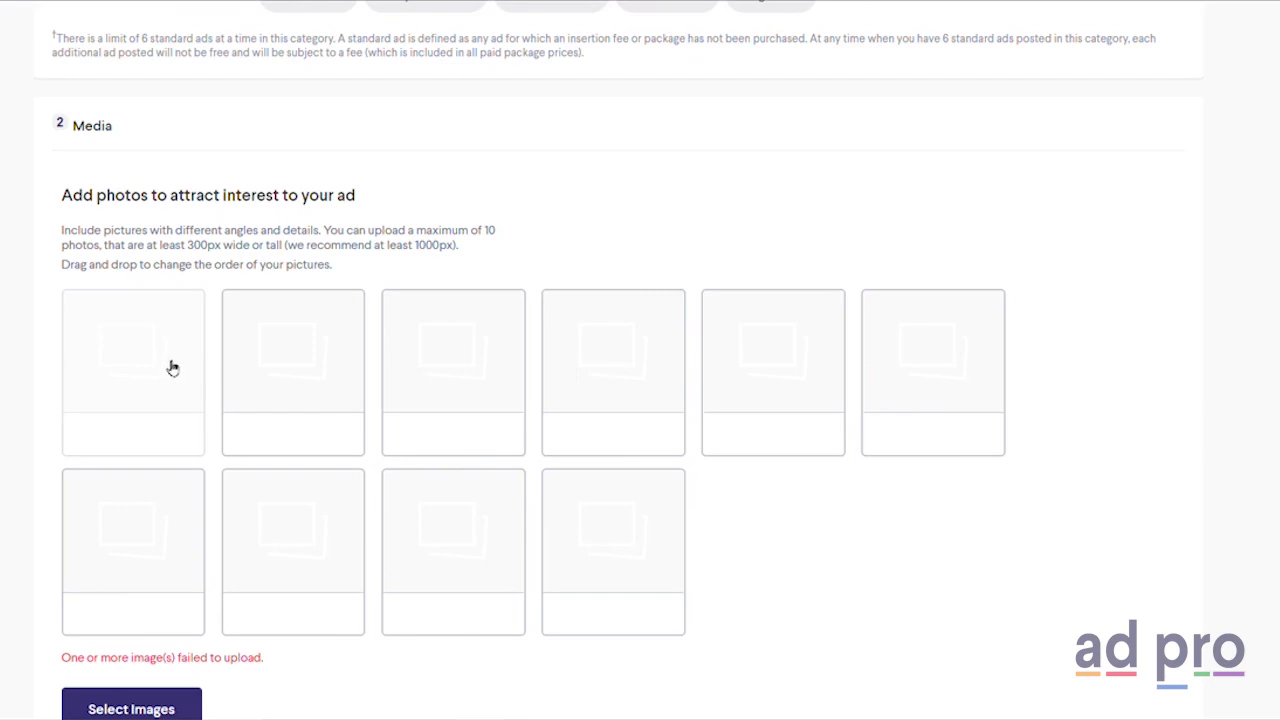
drag(162, 362, 165, 360)
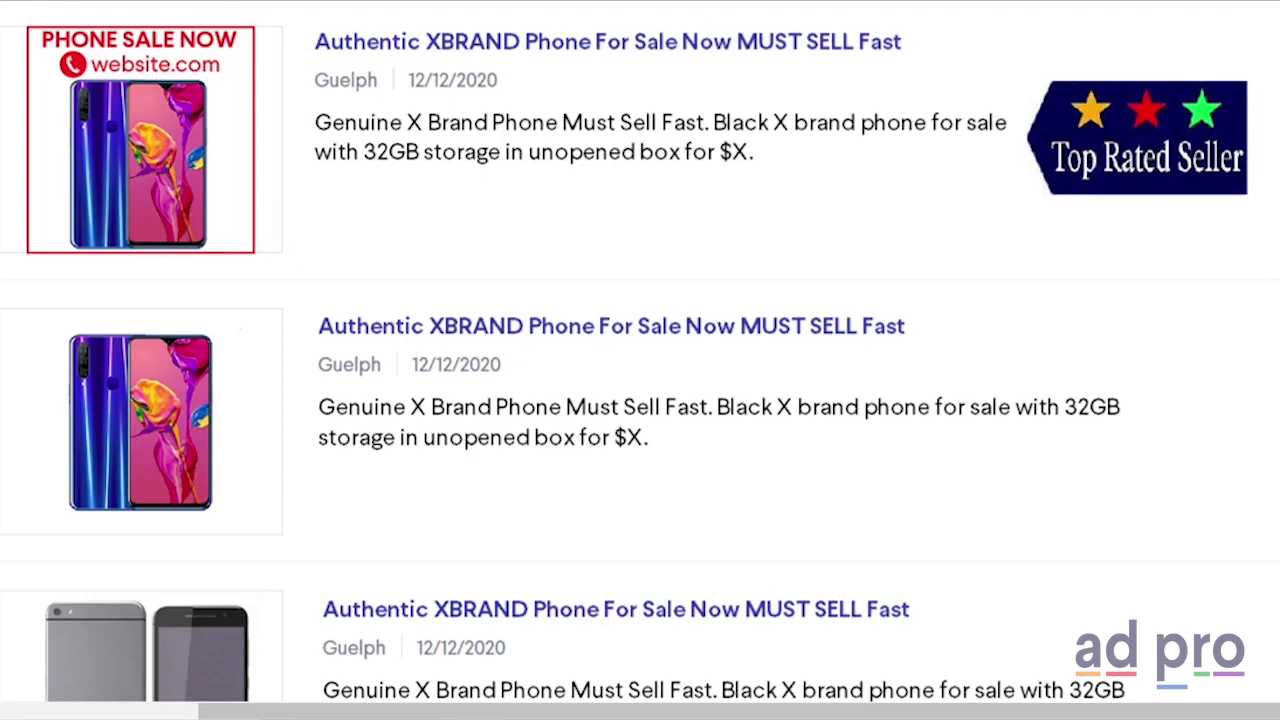
Scroll through the example listings showing the phone thumbnail images
scroll(640, 360, down, 1)
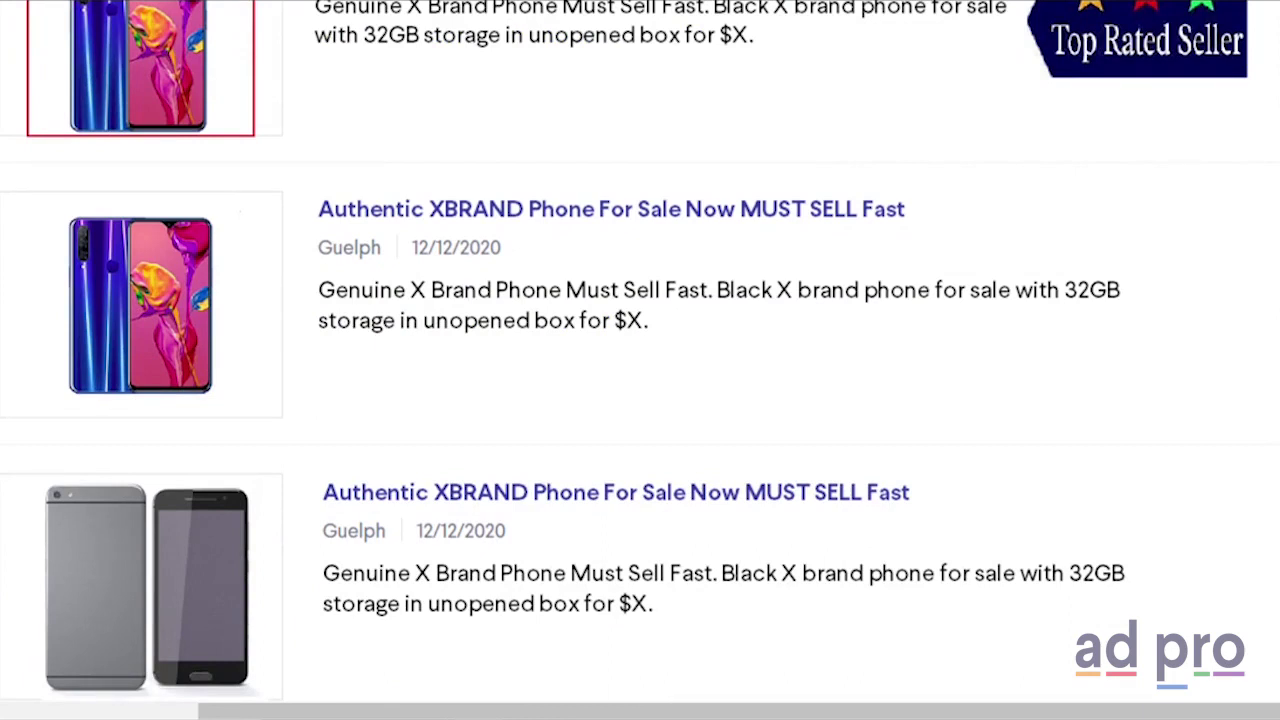
scroll(640, 360, up, 1)
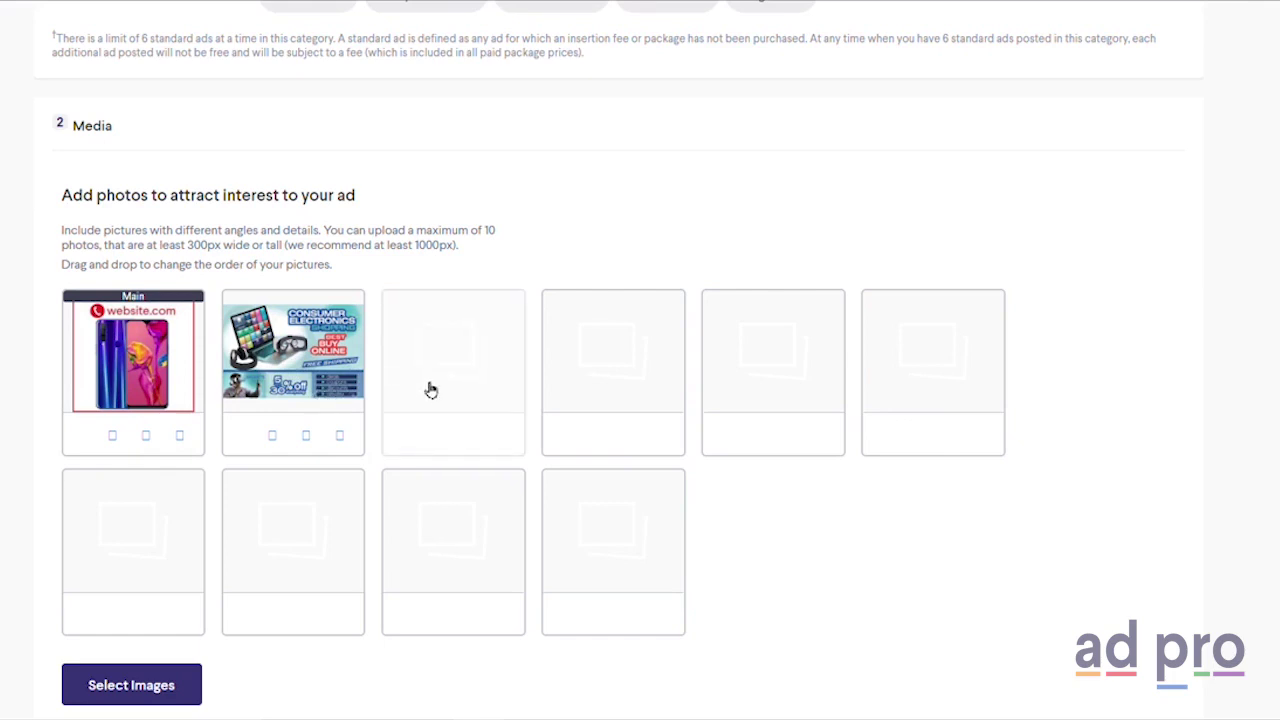
Check the Media grid showing the consumer electronics flyer as the second photo
scroll(430, 390, down, 1)
scroll(430, 390, up, 1)
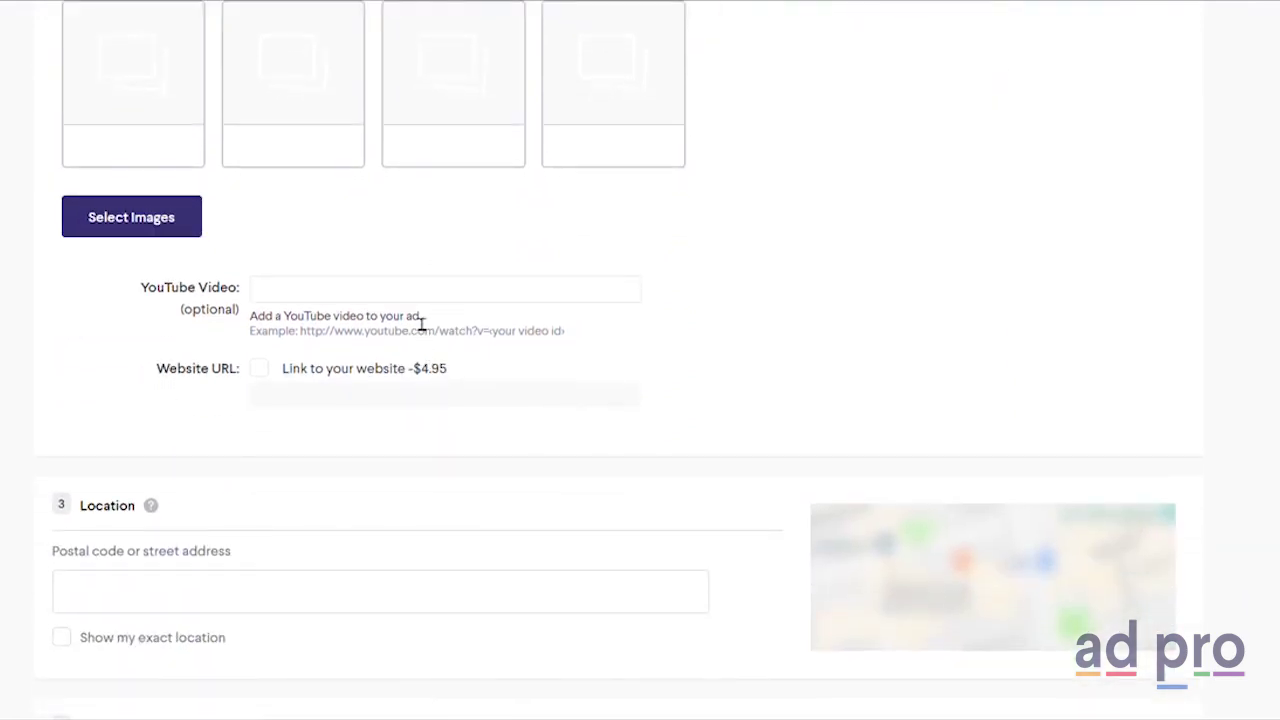
Link the ad to website.ca with the paid website option and set the location to Guelph
click(321, 368)
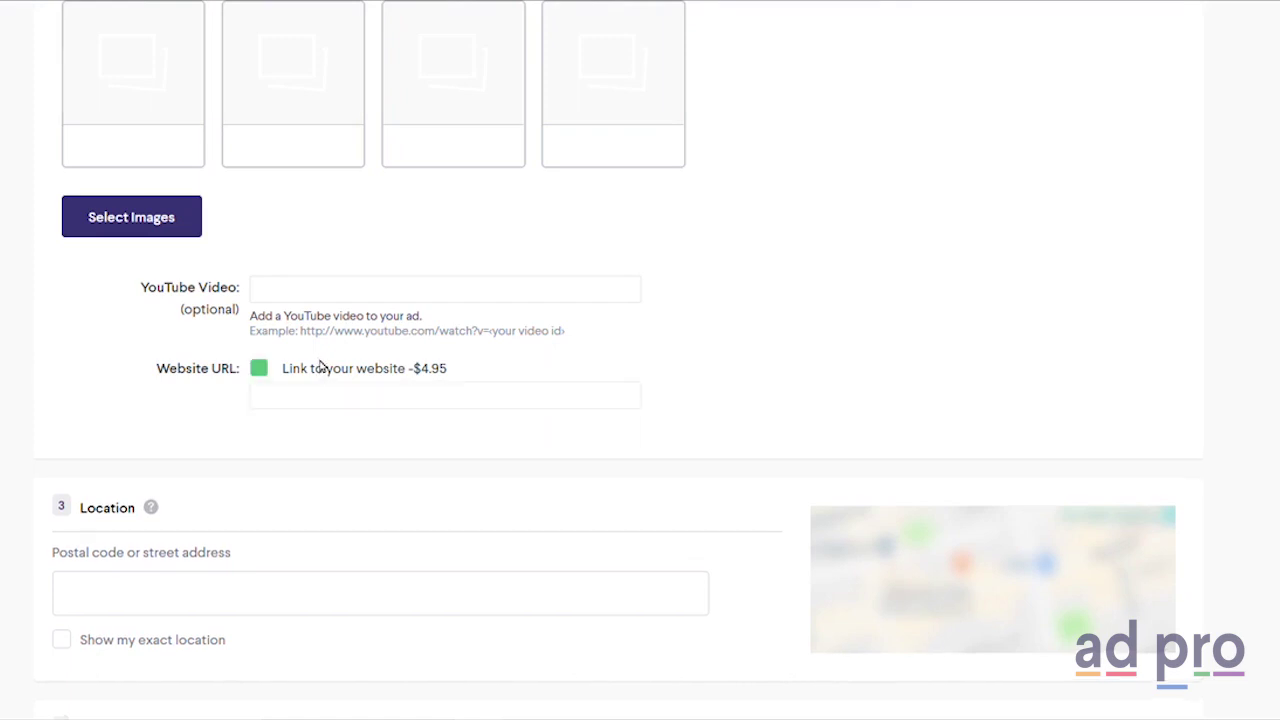
click(334, 396)
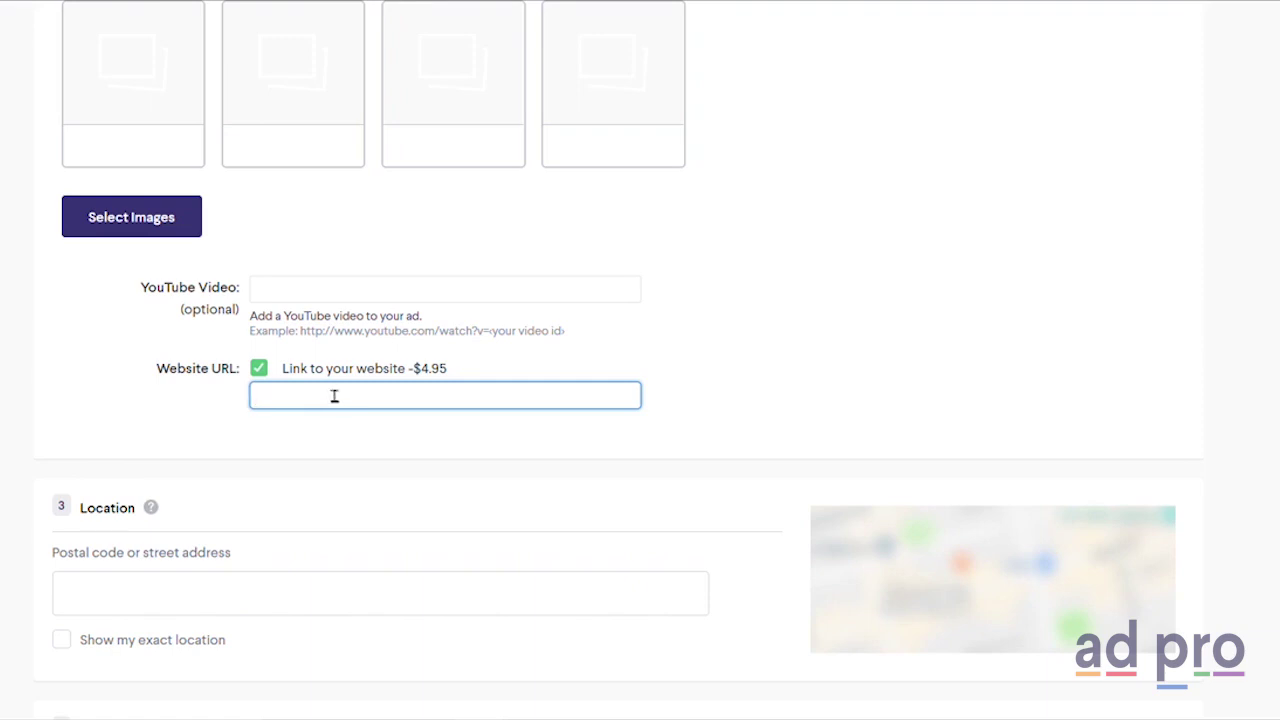
text(website.ca)
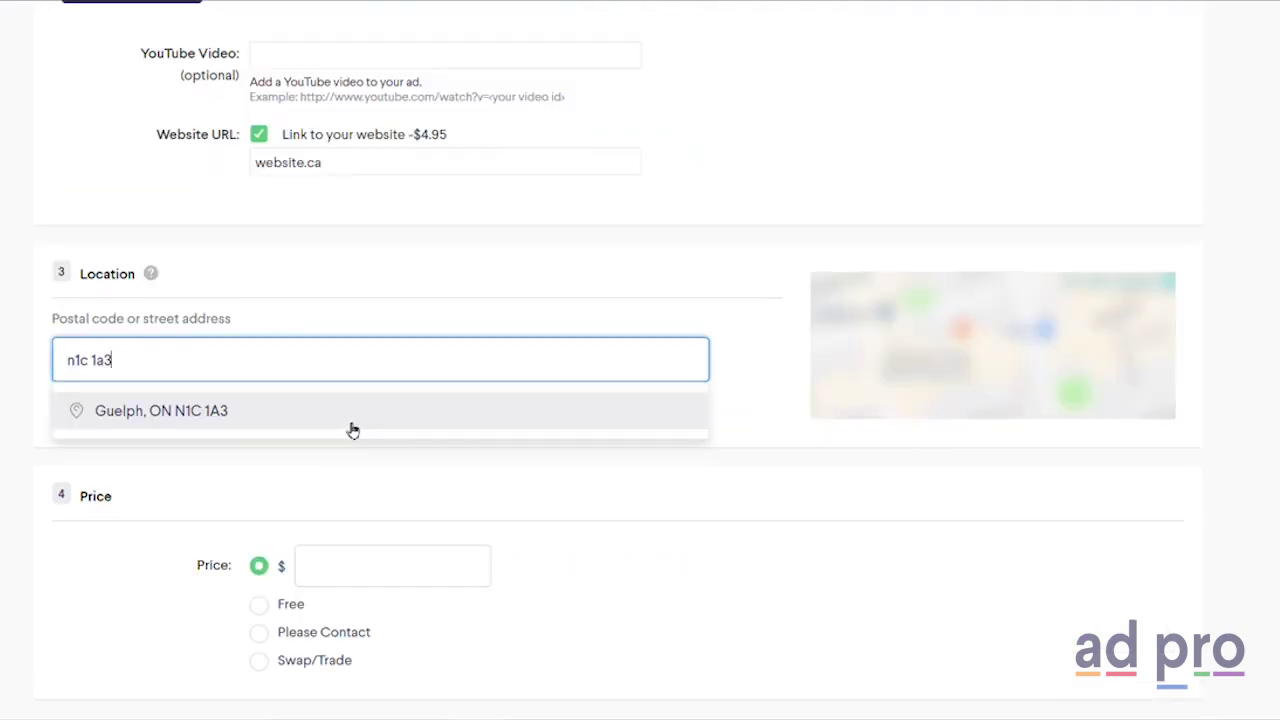
click(351, 422)
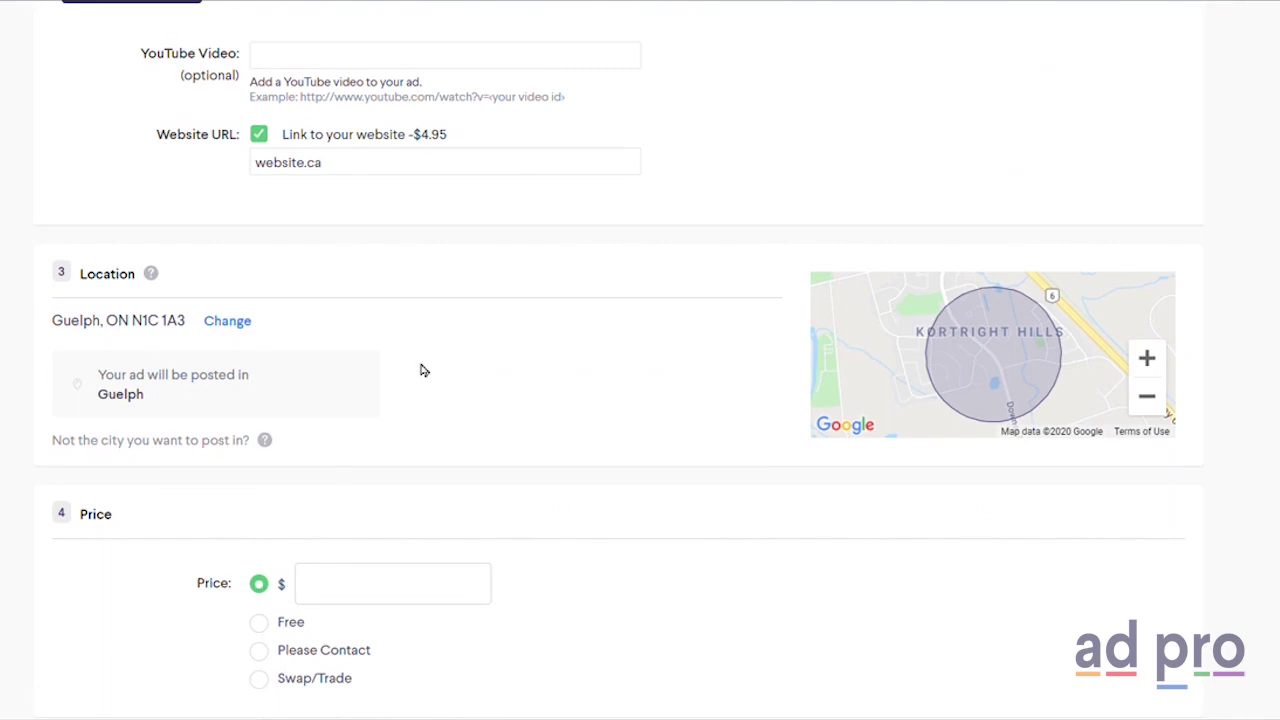
scroll(421, 370, down, 2)
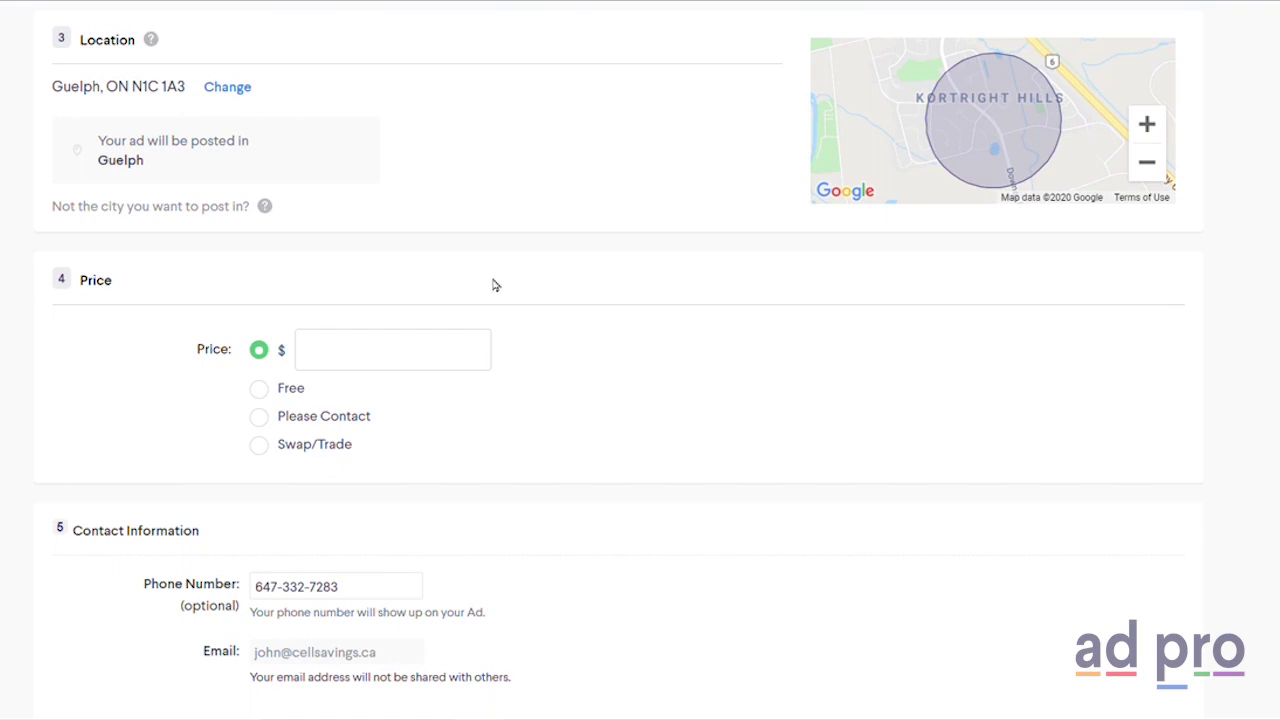
Choose the Please Contact price option instead of a dollar amount
click(362, 420)
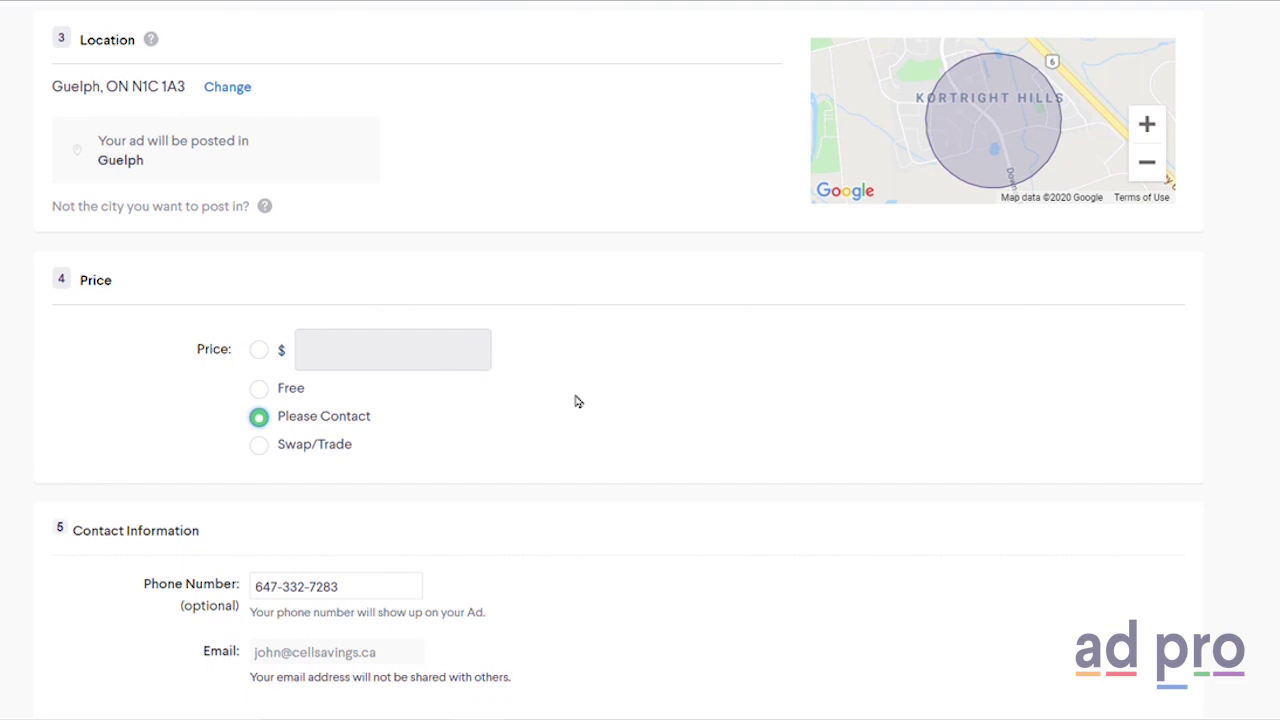
scroll(705, 358, down, 3)
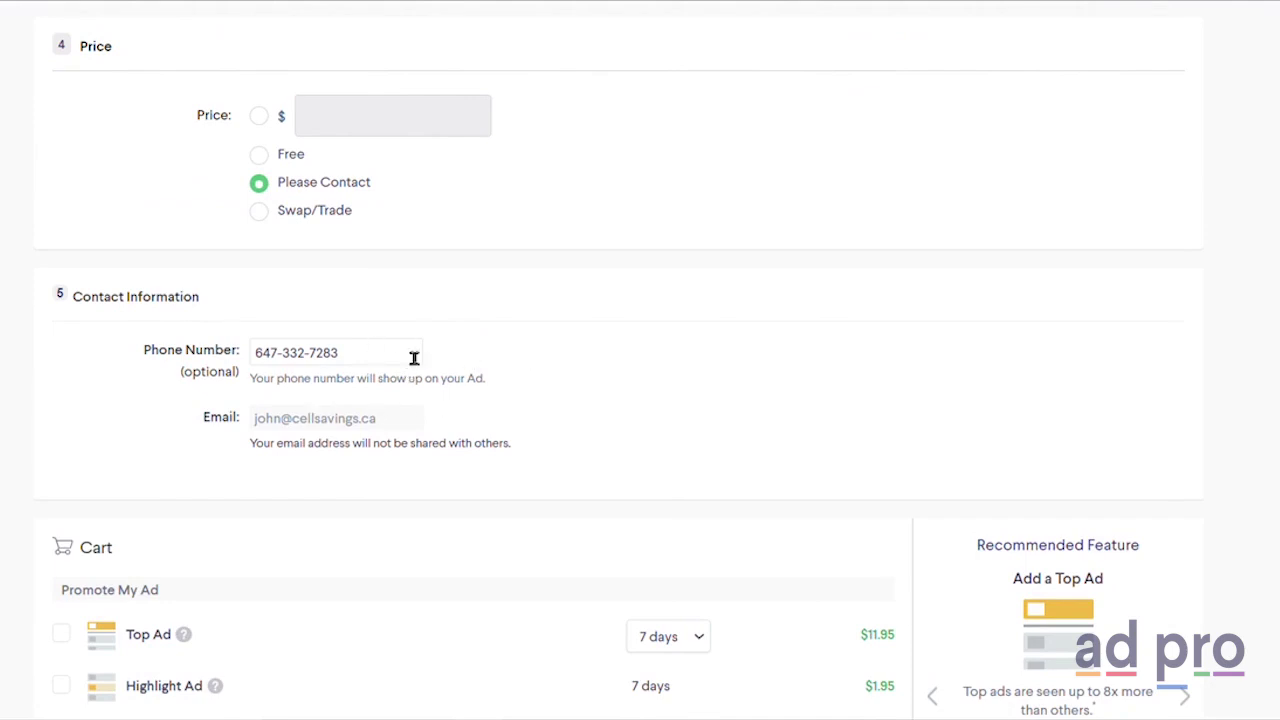
Add the Top Ad, Highlight Ad, Urgent Ad and Homepage Gallery promotions to the cart
scroll(413, 370, down, 3)
scroll(413, 366, down, 2)
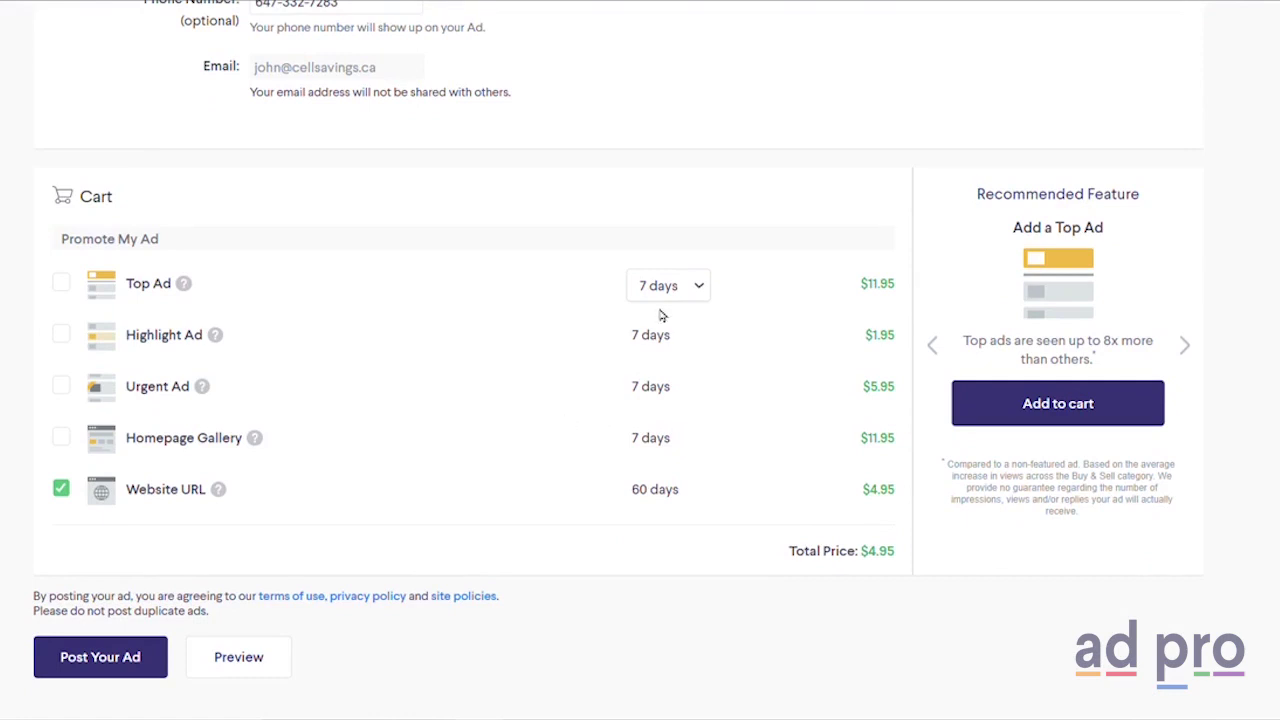
click(60, 283)
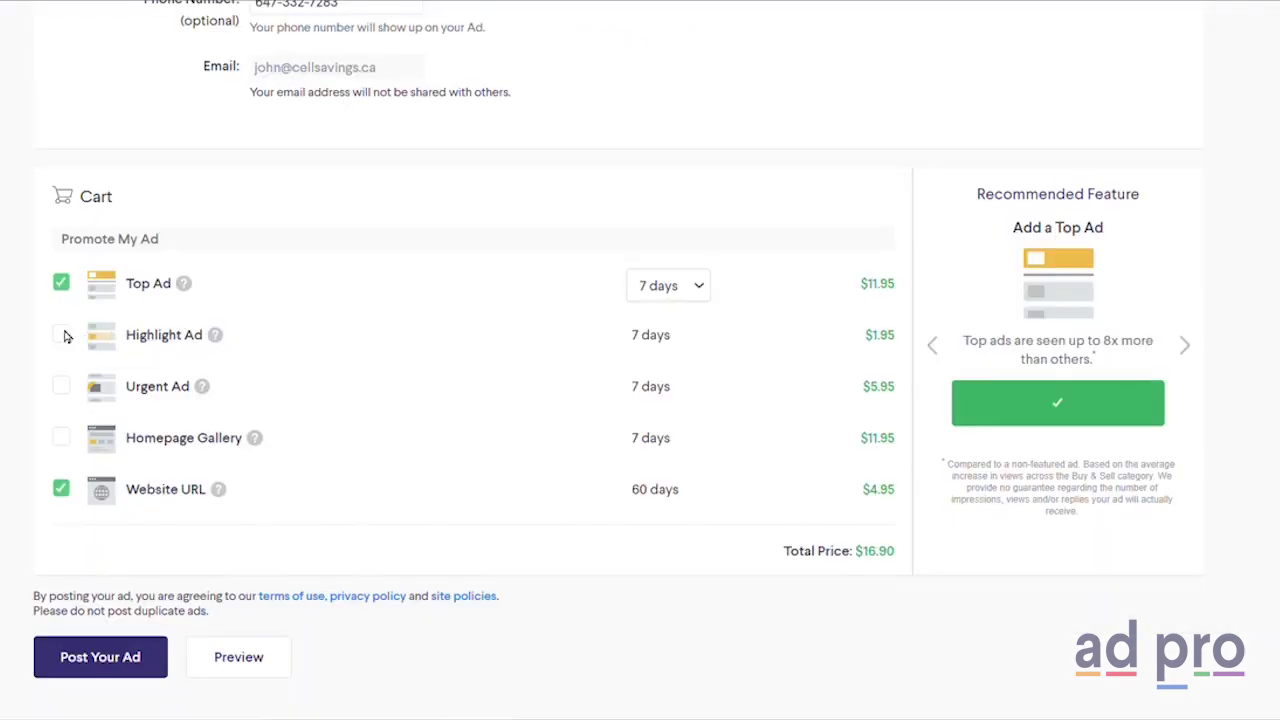
click(61, 335)
click(60, 388)
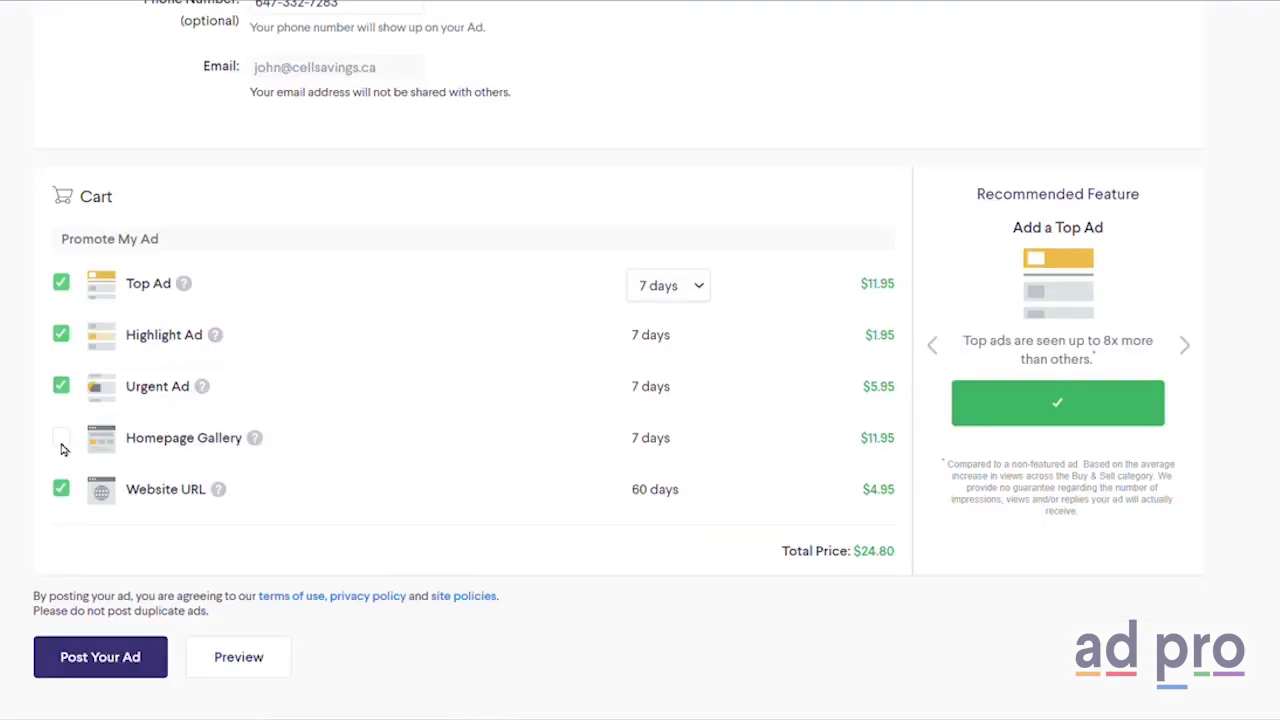
click(61, 446)
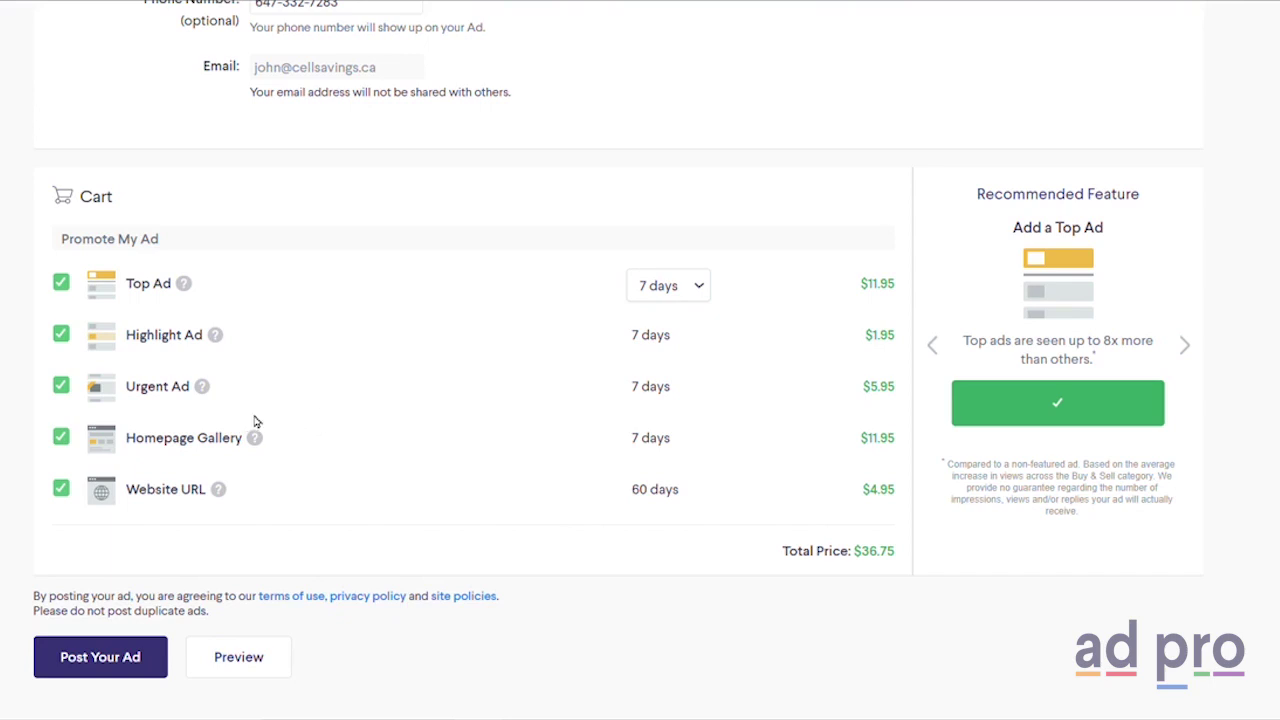
Remove every promotion from the cart so the total drops from $36.75 to $0.00
mouse_move(200, 388)
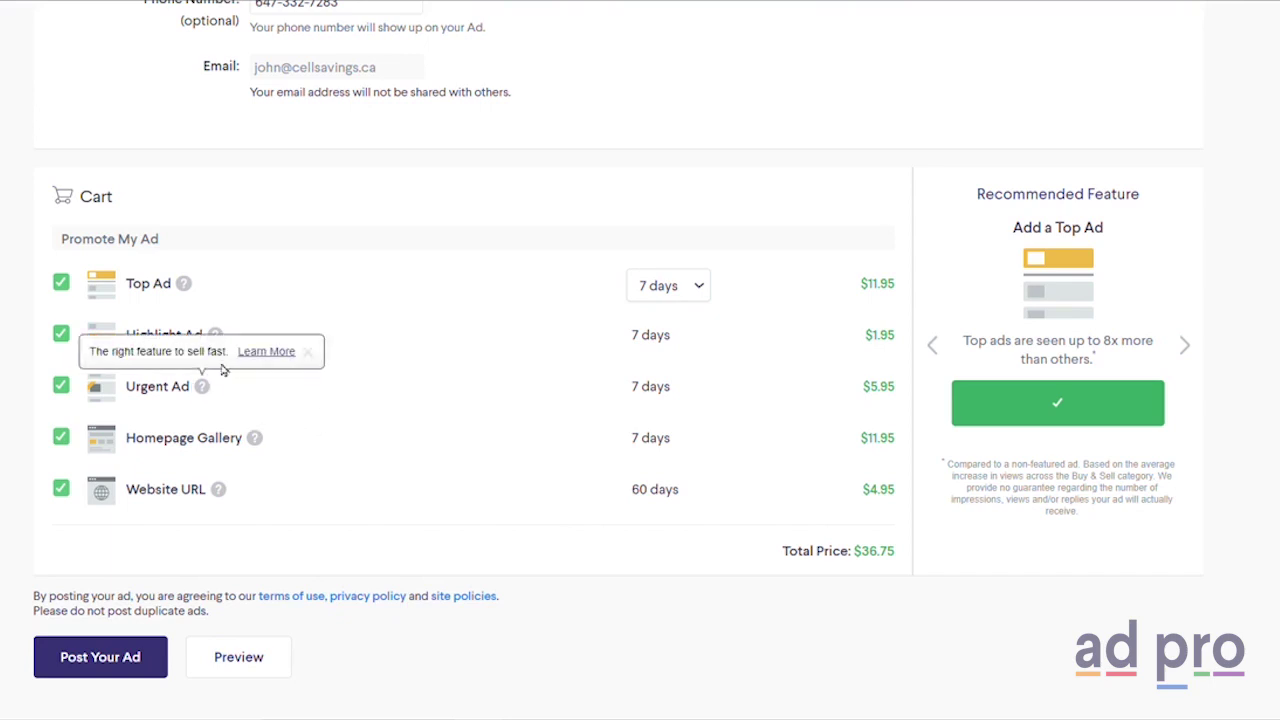
drag(232, 338, 126, 336)
drag(189, 290, 115, 285)
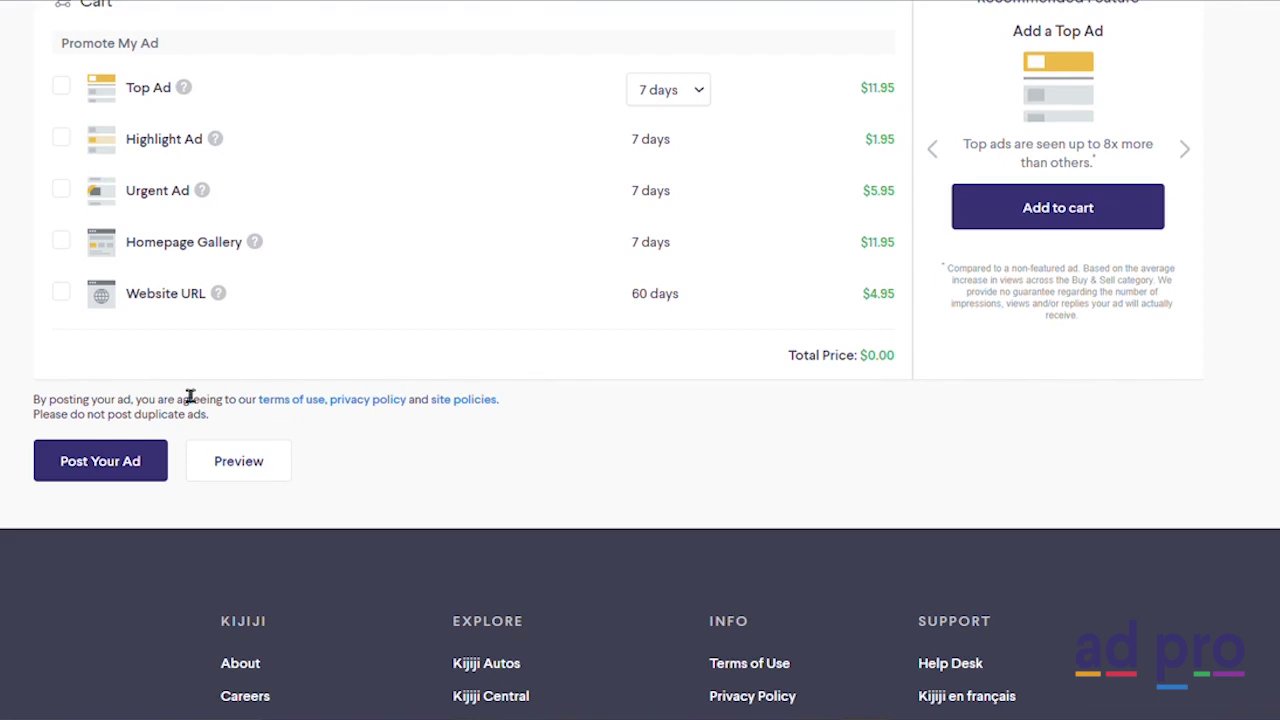
Post the XBRAND phone ad and go to My Ads from the account menu
click(100, 461)
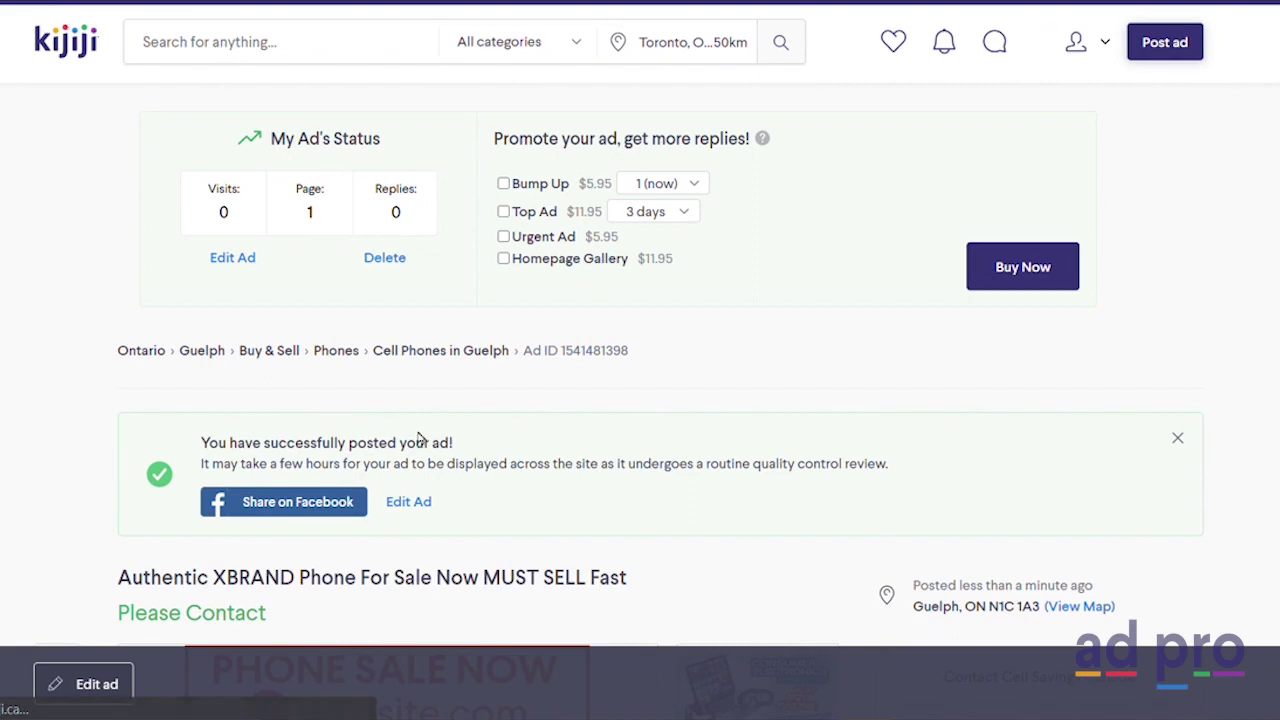
click(1076, 44)
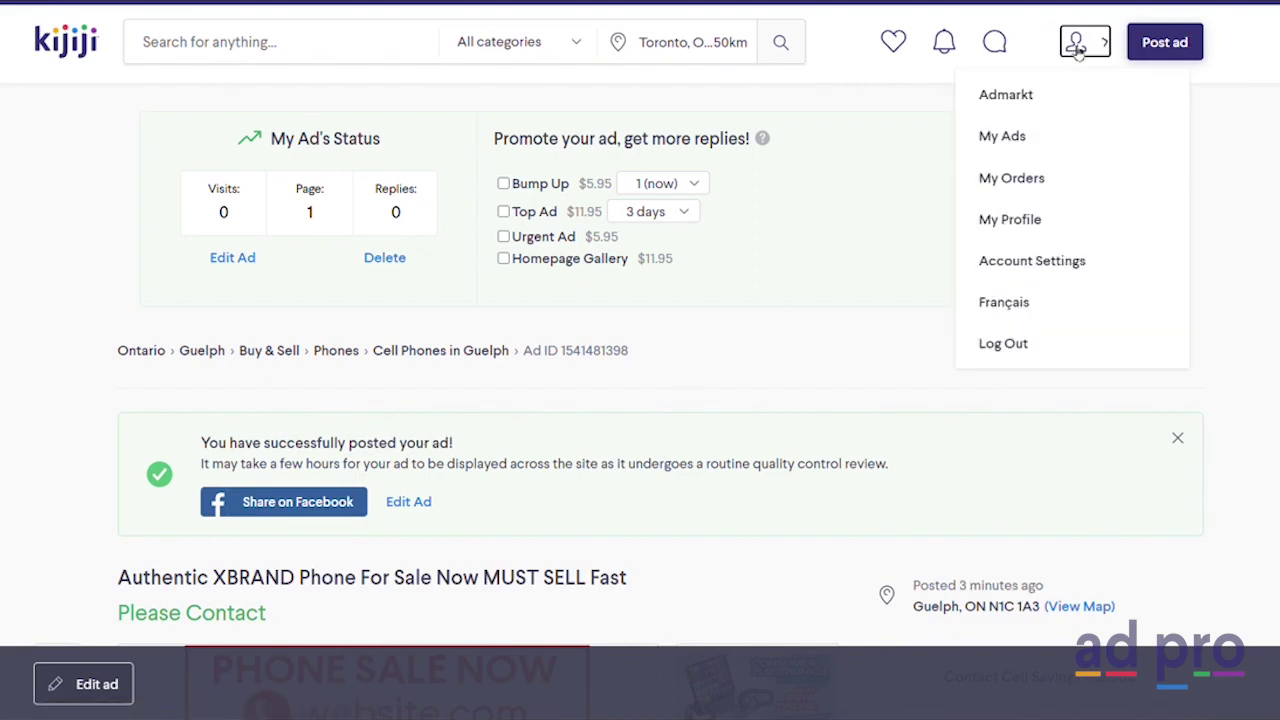
click(1016, 134)
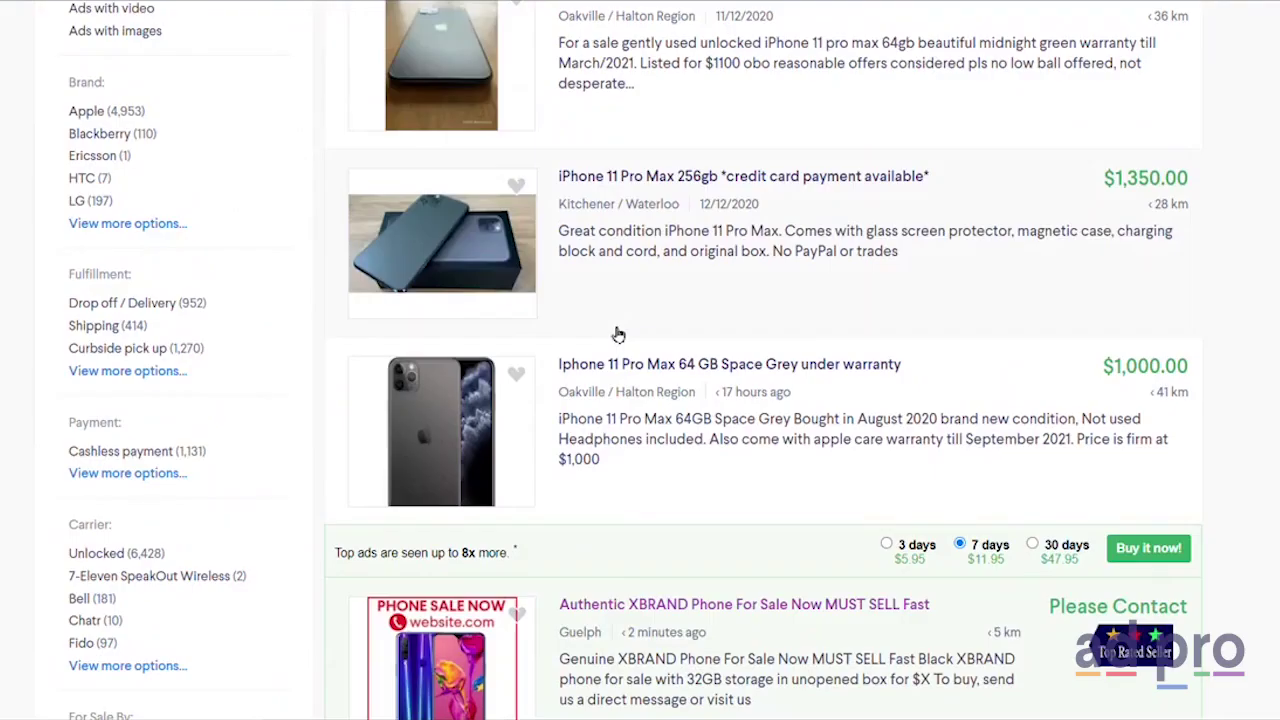
Scroll the Guelph Cell Phones results to the XBRAND phone ad below an iPhone XS listing
scroll(618, 335, down, 5)
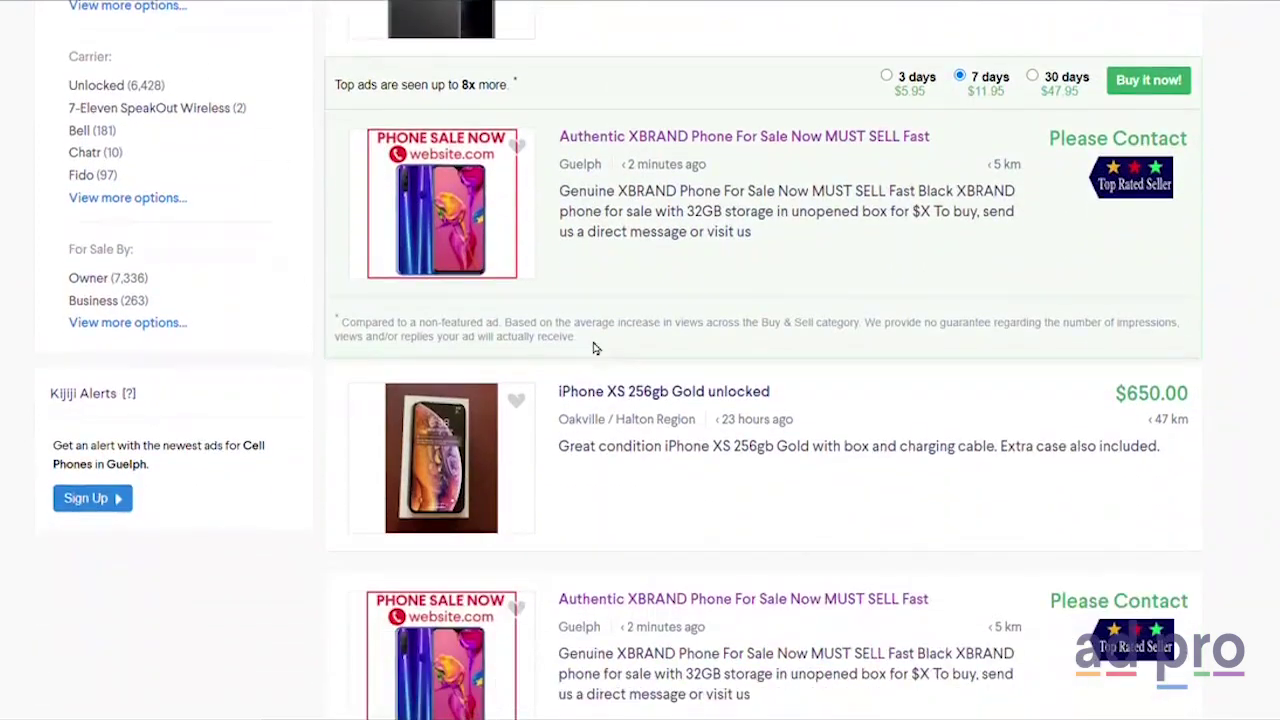
scroll(593, 347, down, 3)
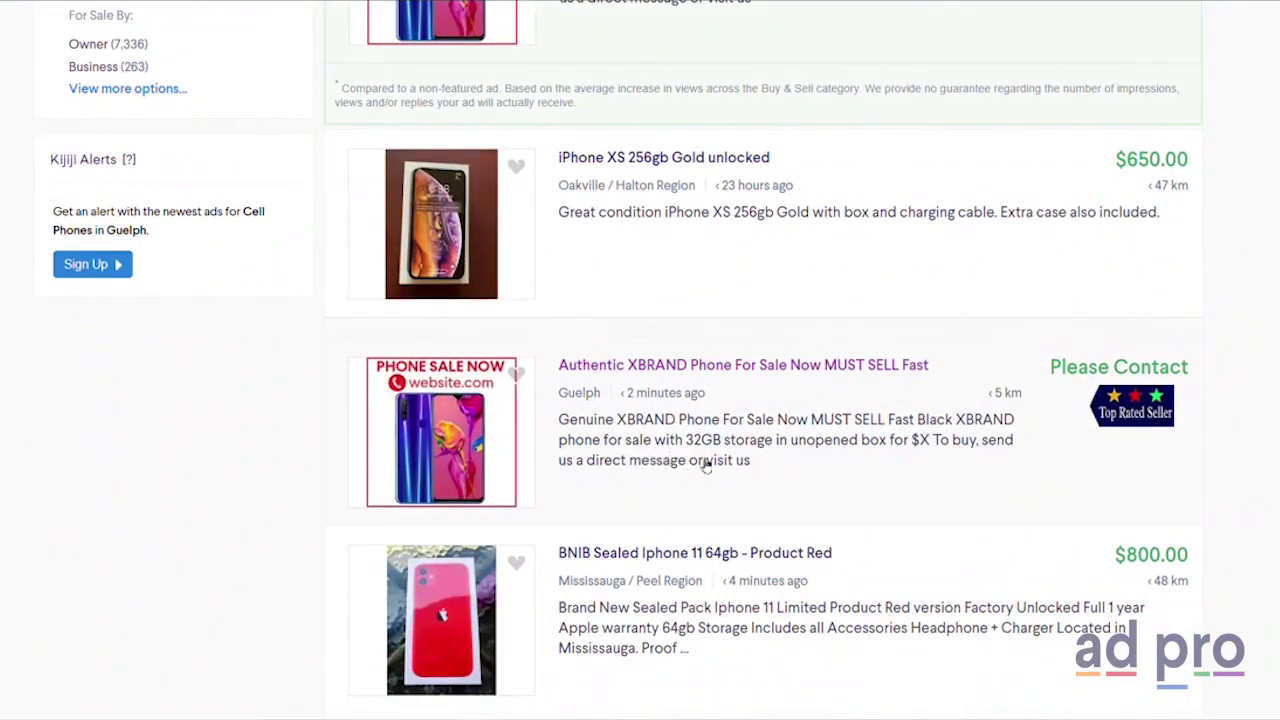